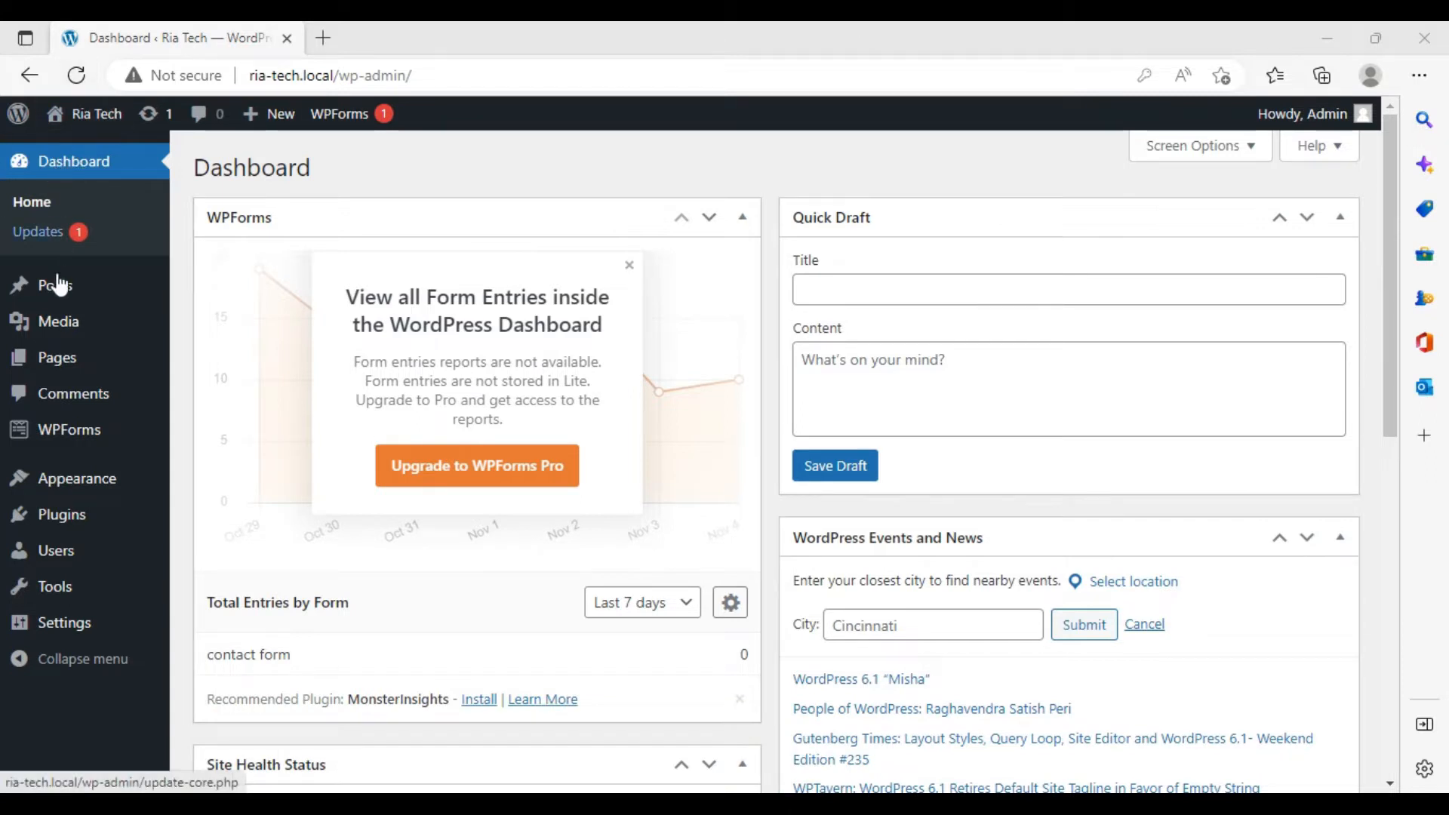
Open the Ria Tech site in a new browser tab and show the Services submenu in its header.
{"action": "mouse_move", "coordinate": [49, 294]}
{"action": "mouse_move", "coordinate": [87, 113]}
{"action": "right_click", "coordinate": [54, 149]}
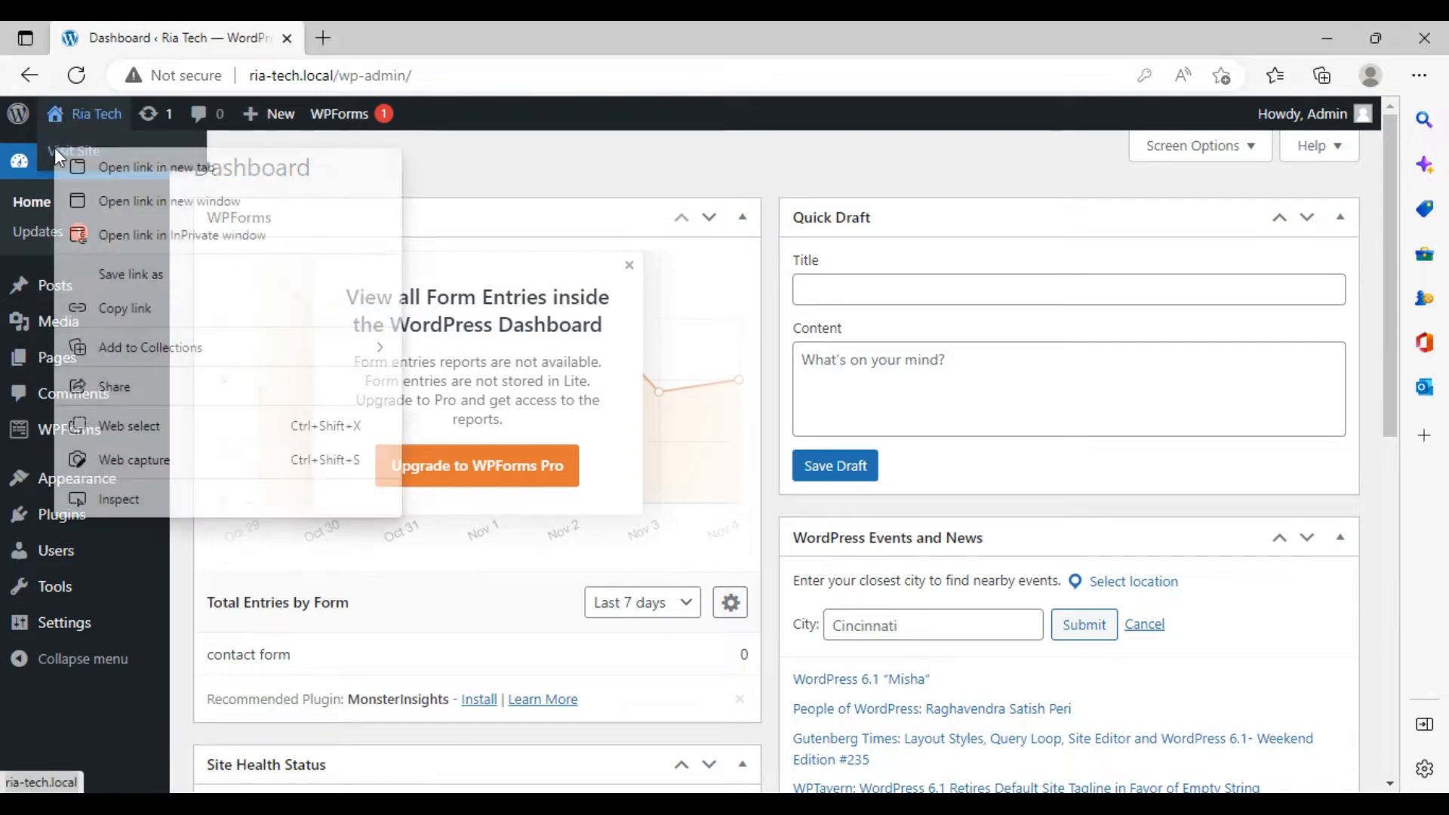
{"action": "left_click", "coordinate": [128, 168]}
{"action": "left_click", "coordinate": [414, 30]}
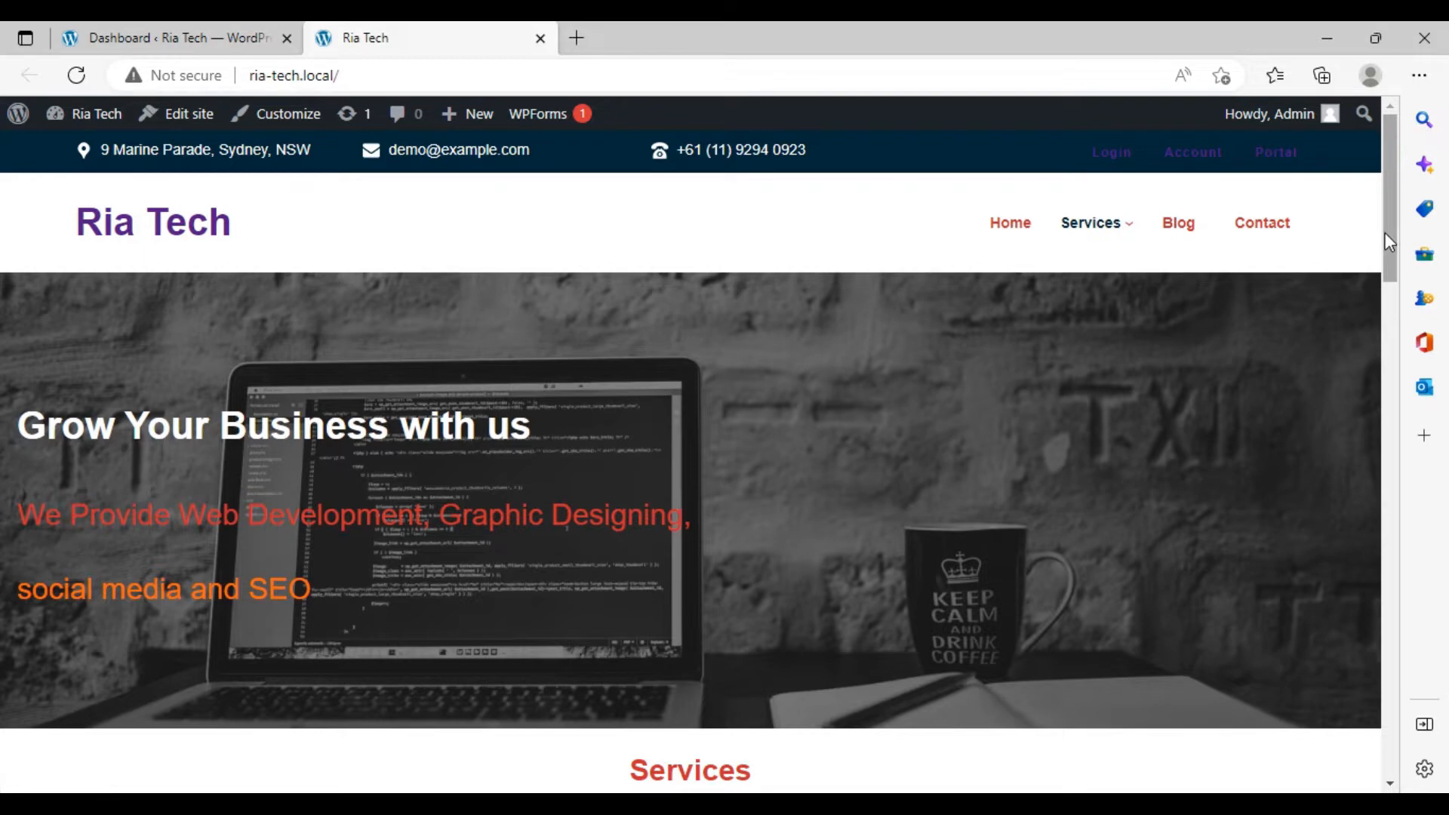
{"action": "mouse_move", "coordinate": [1091, 245]}
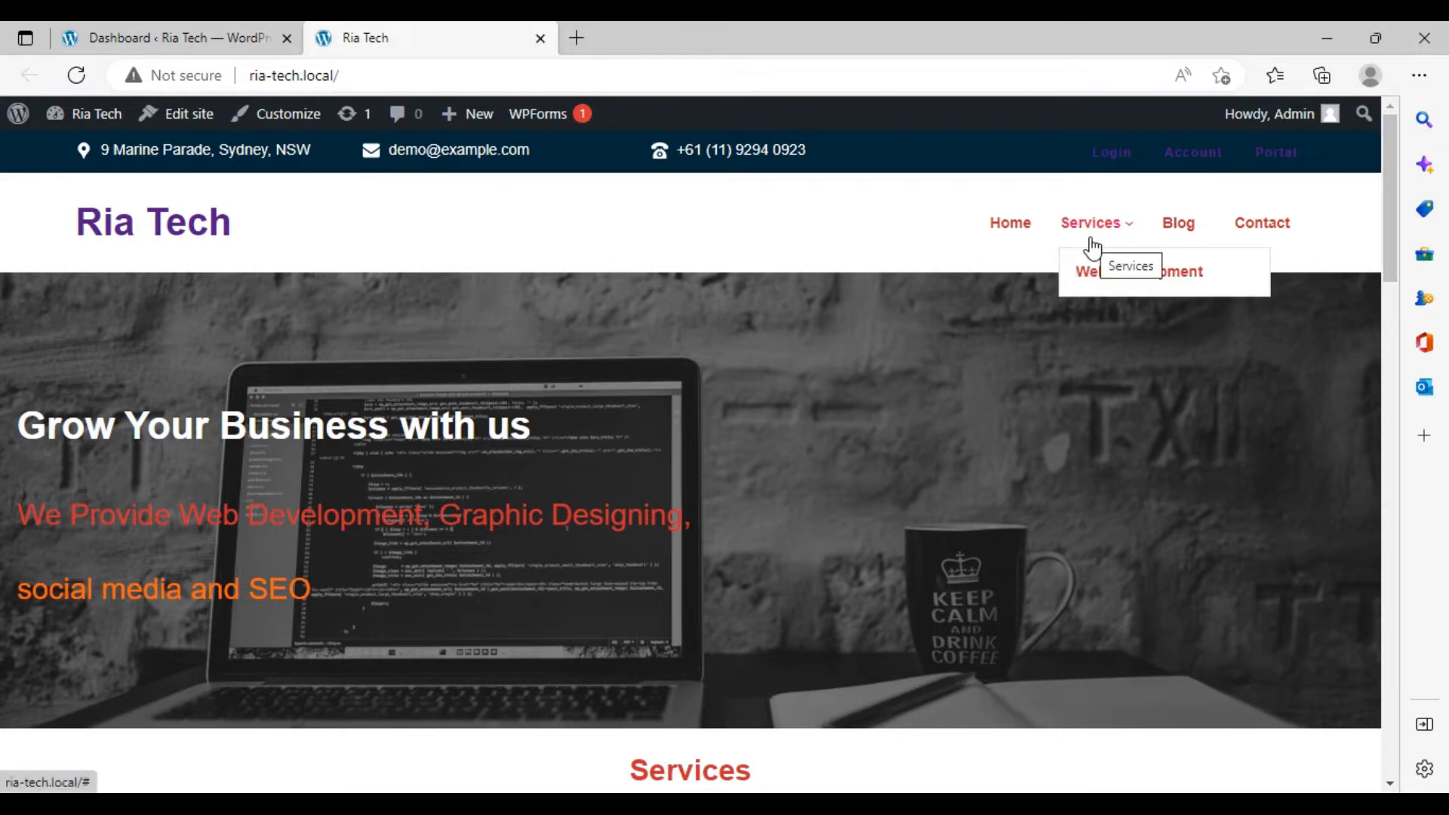
Open the site editor for the Home template and select the navigation menu in the header.
{"action": "left_click", "coordinate": [173, 114]}
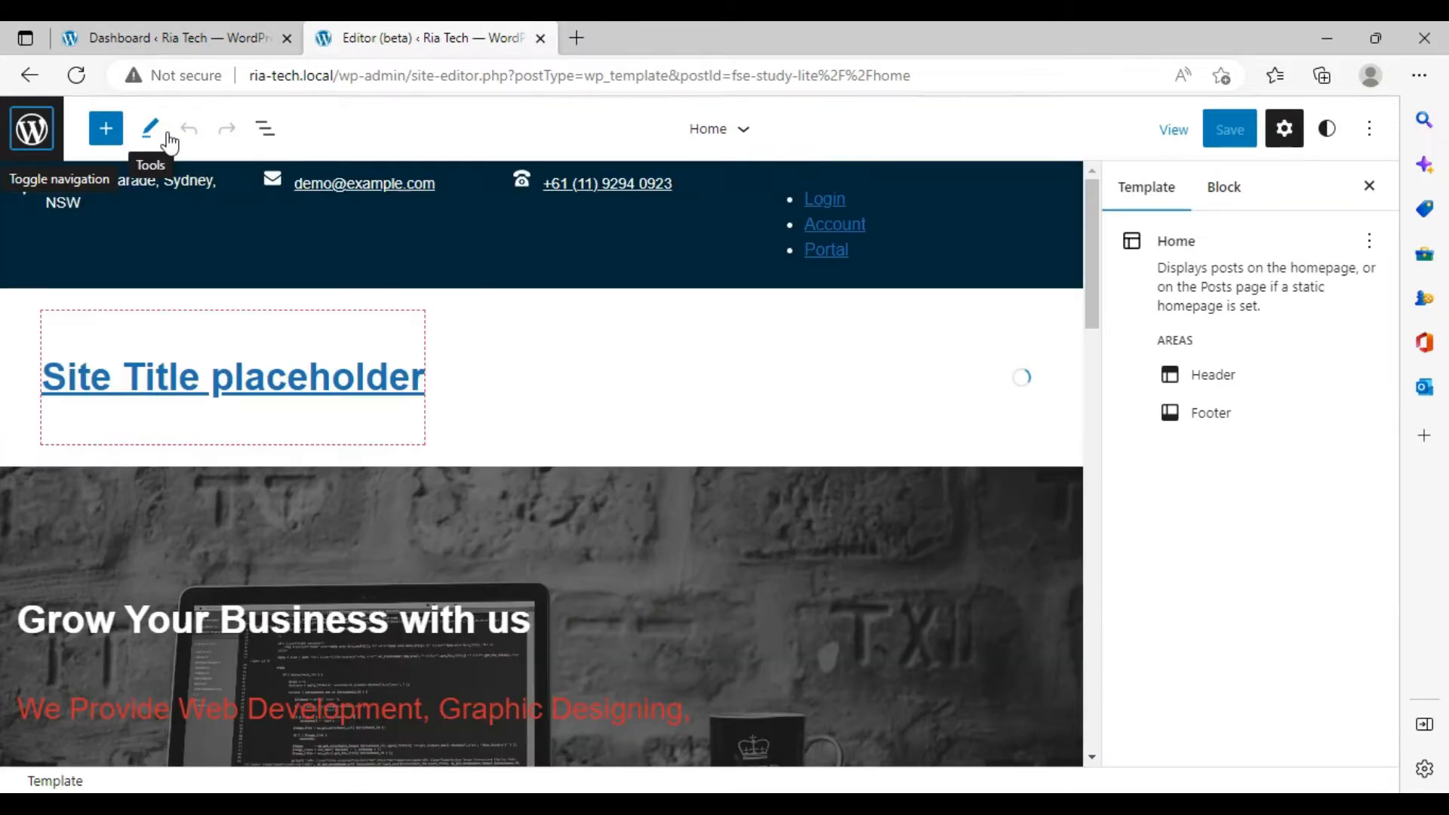
{"action": "left_click", "coordinate": [4, 259]}
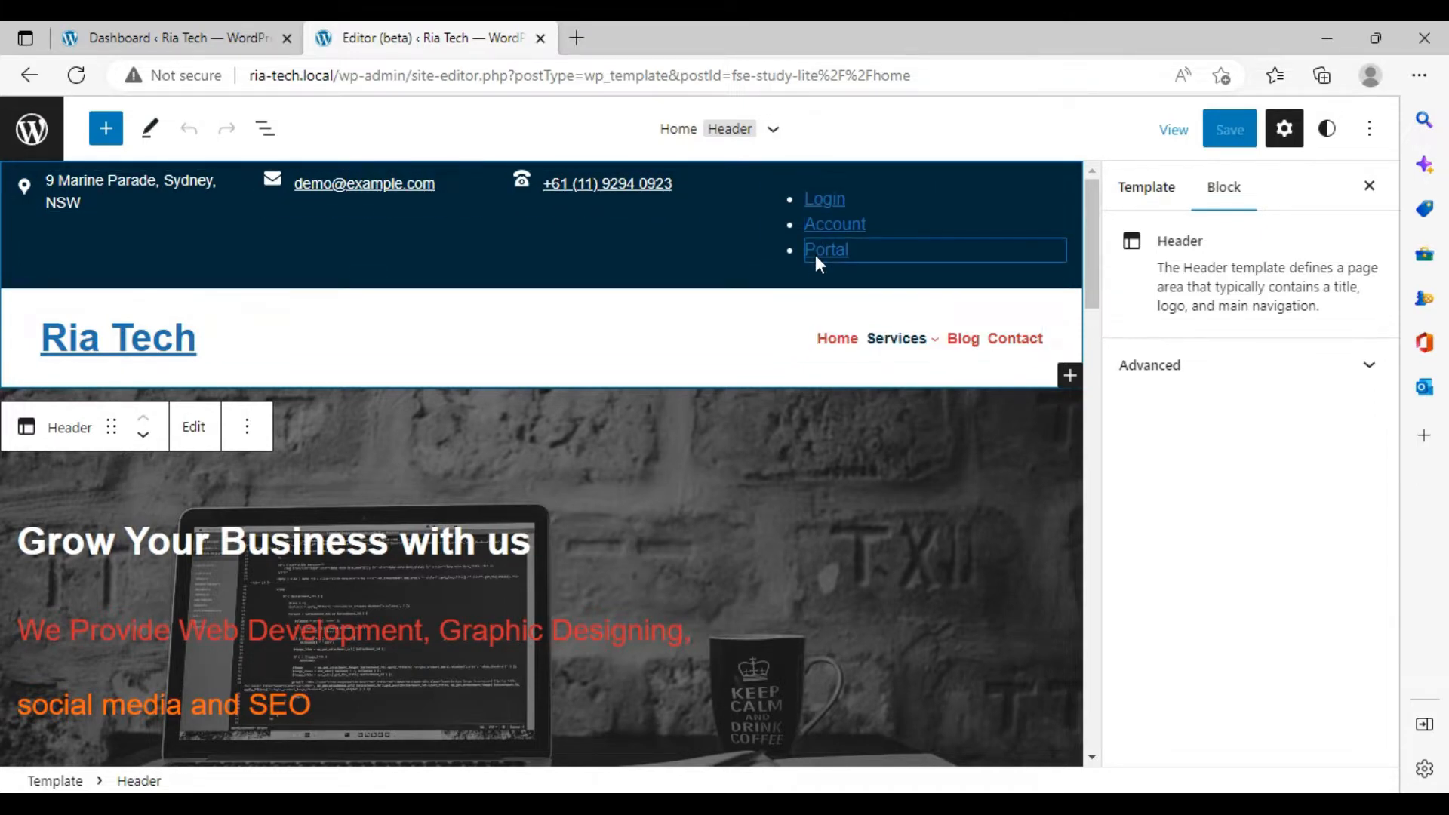
{"action": "left_click", "coordinate": [866, 327]}
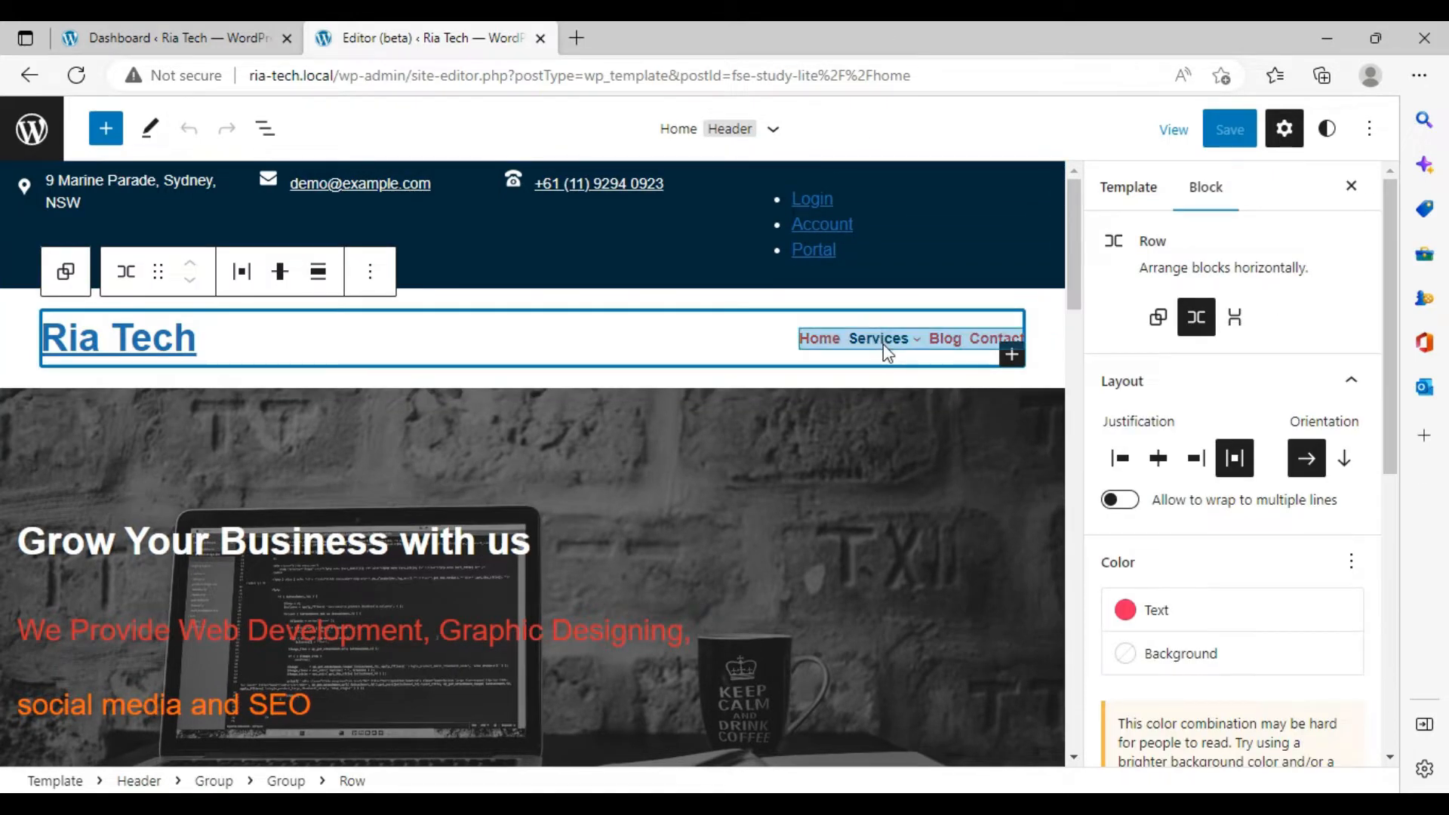
{"action": "left_click", "coordinate": [883, 343]}
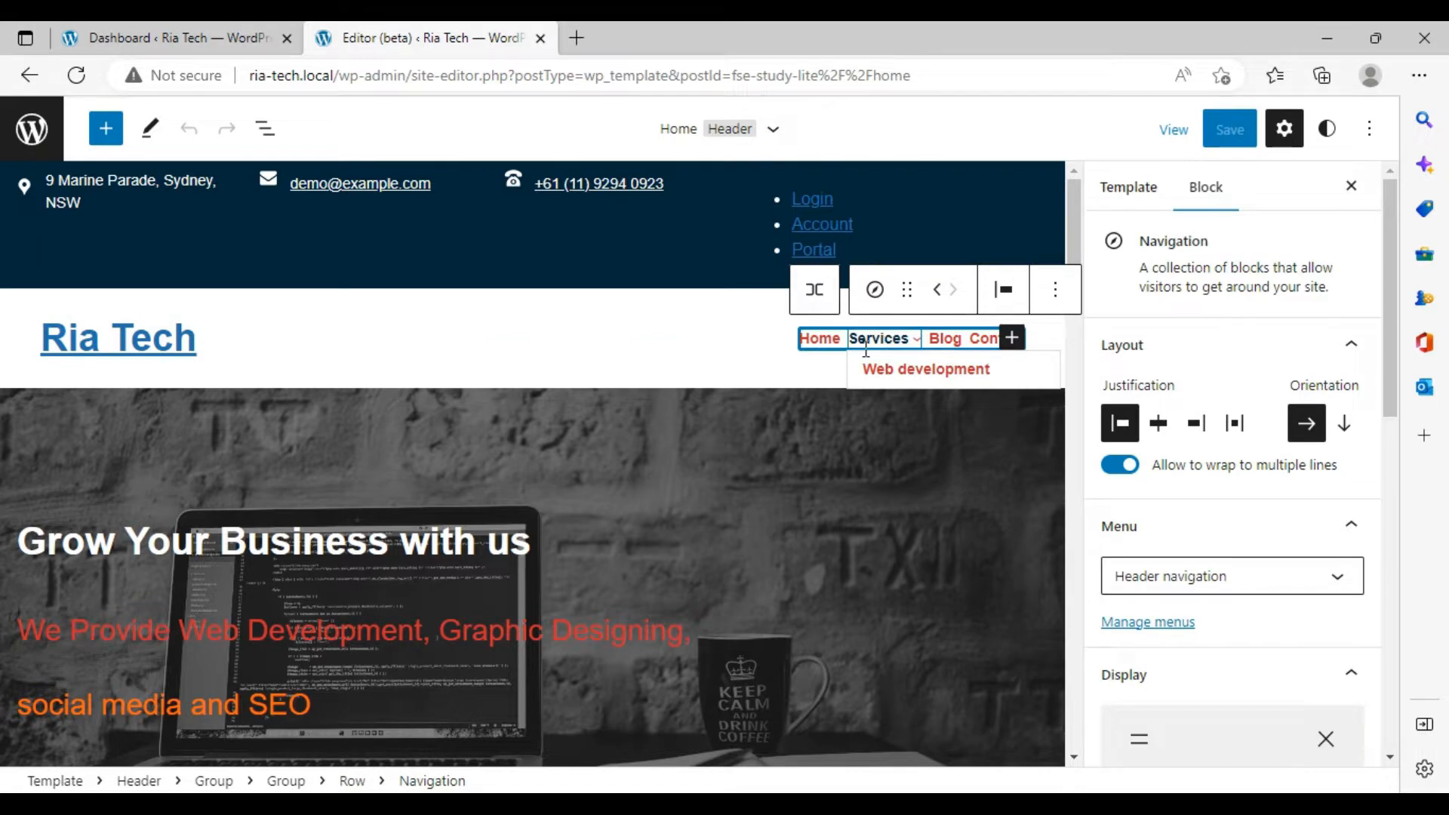
{"action": "left_click", "coordinate": [840, 340]}
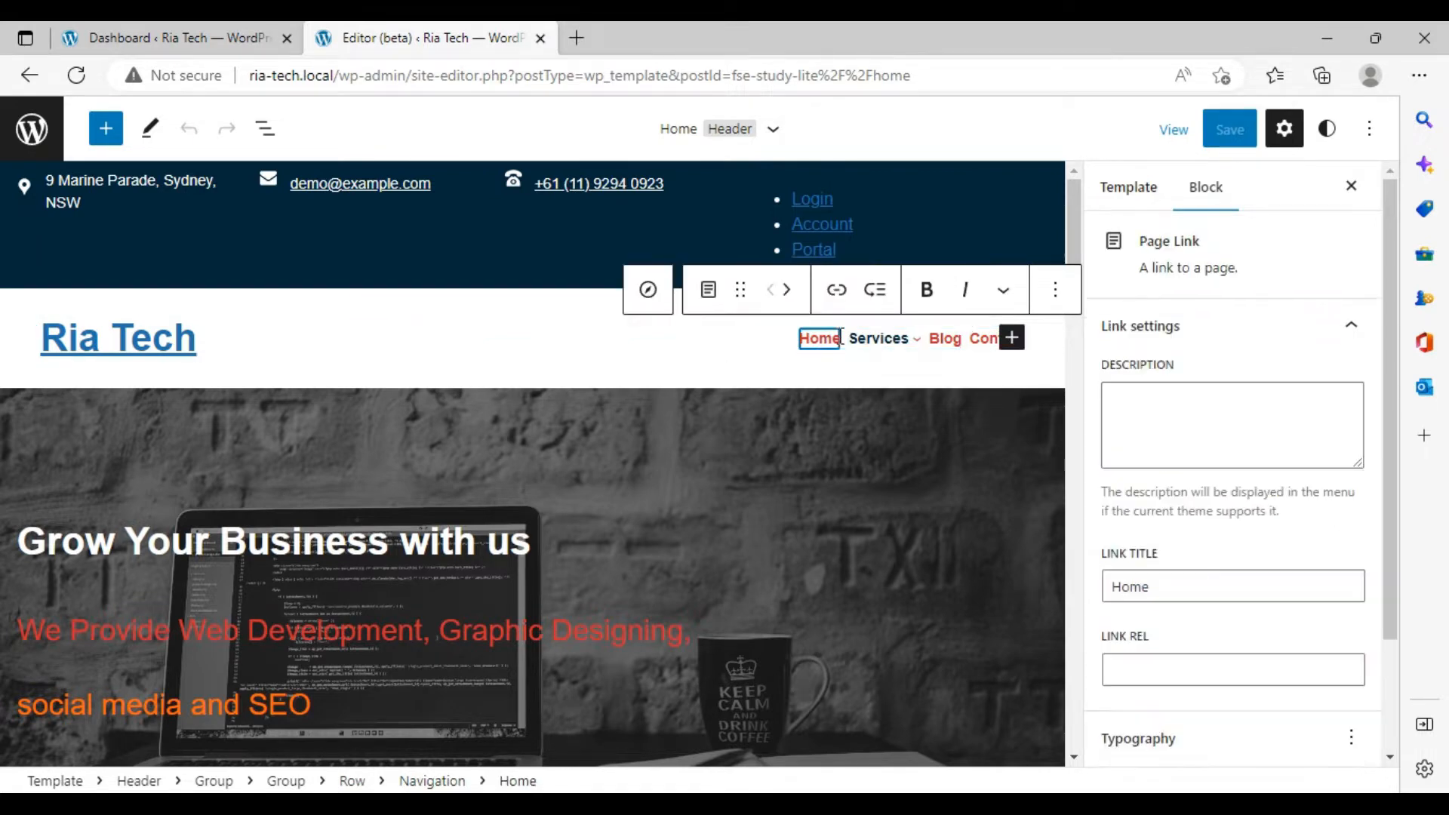
{"action": "mouse_move", "coordinate": [854, 339]}
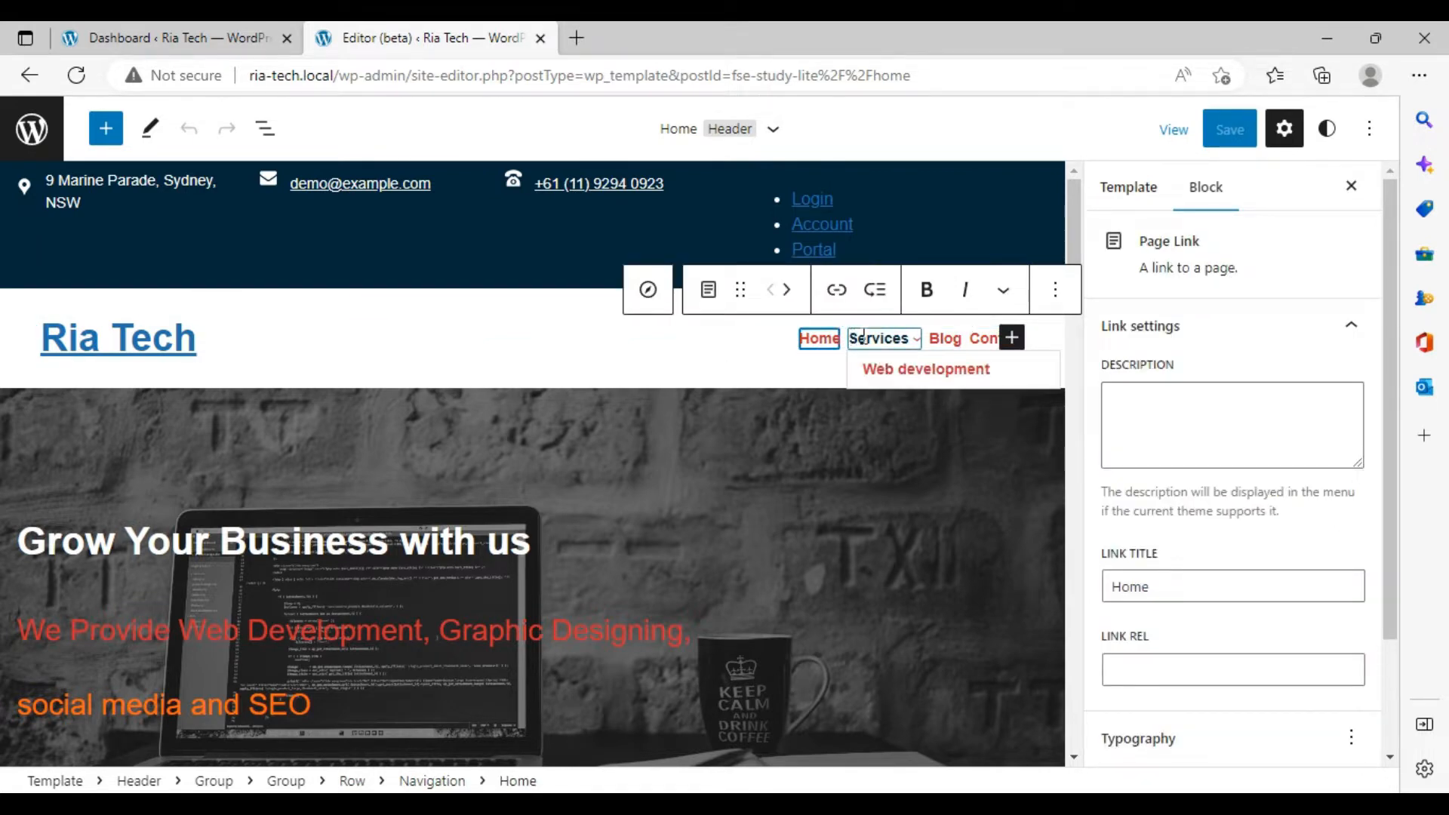
Add a custom link named "Privacy policy" after Contact in the header navigation and save the site.
{"action": "left_click", "coordinate": [975, 339]}
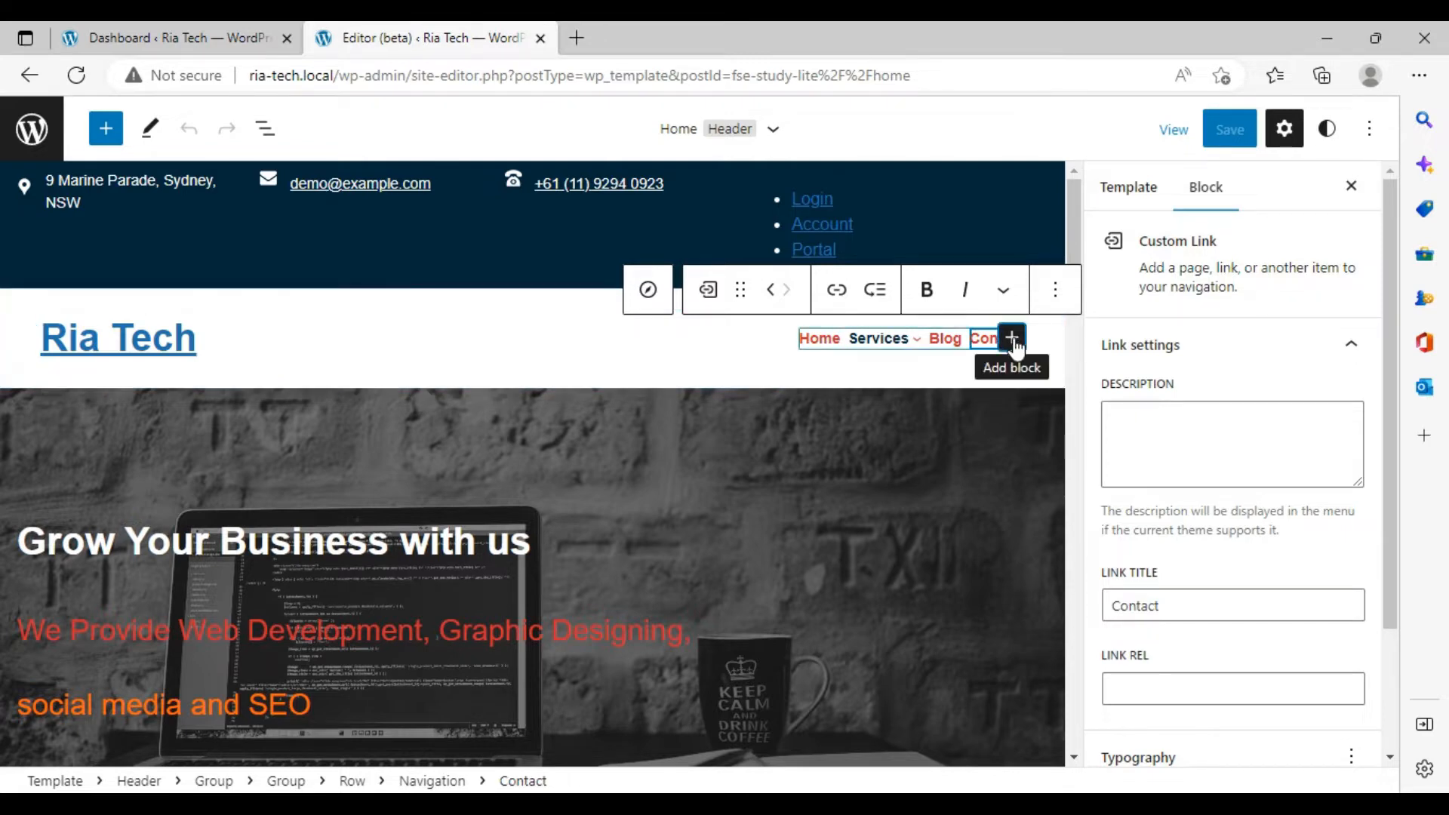
{"action": "left_click", "coordinate": [1012, 339]}
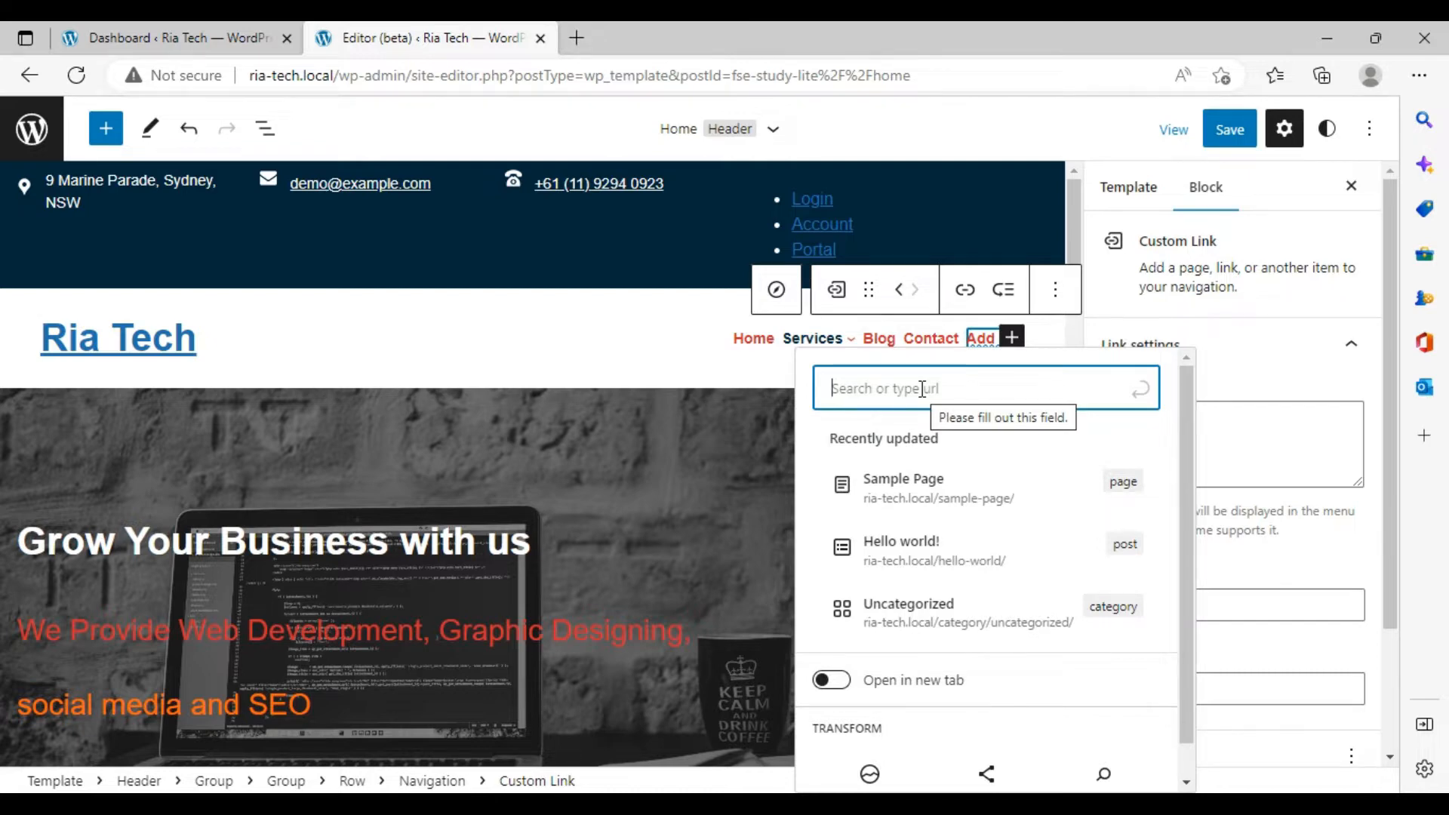
{"action": "type", "text": "P"}
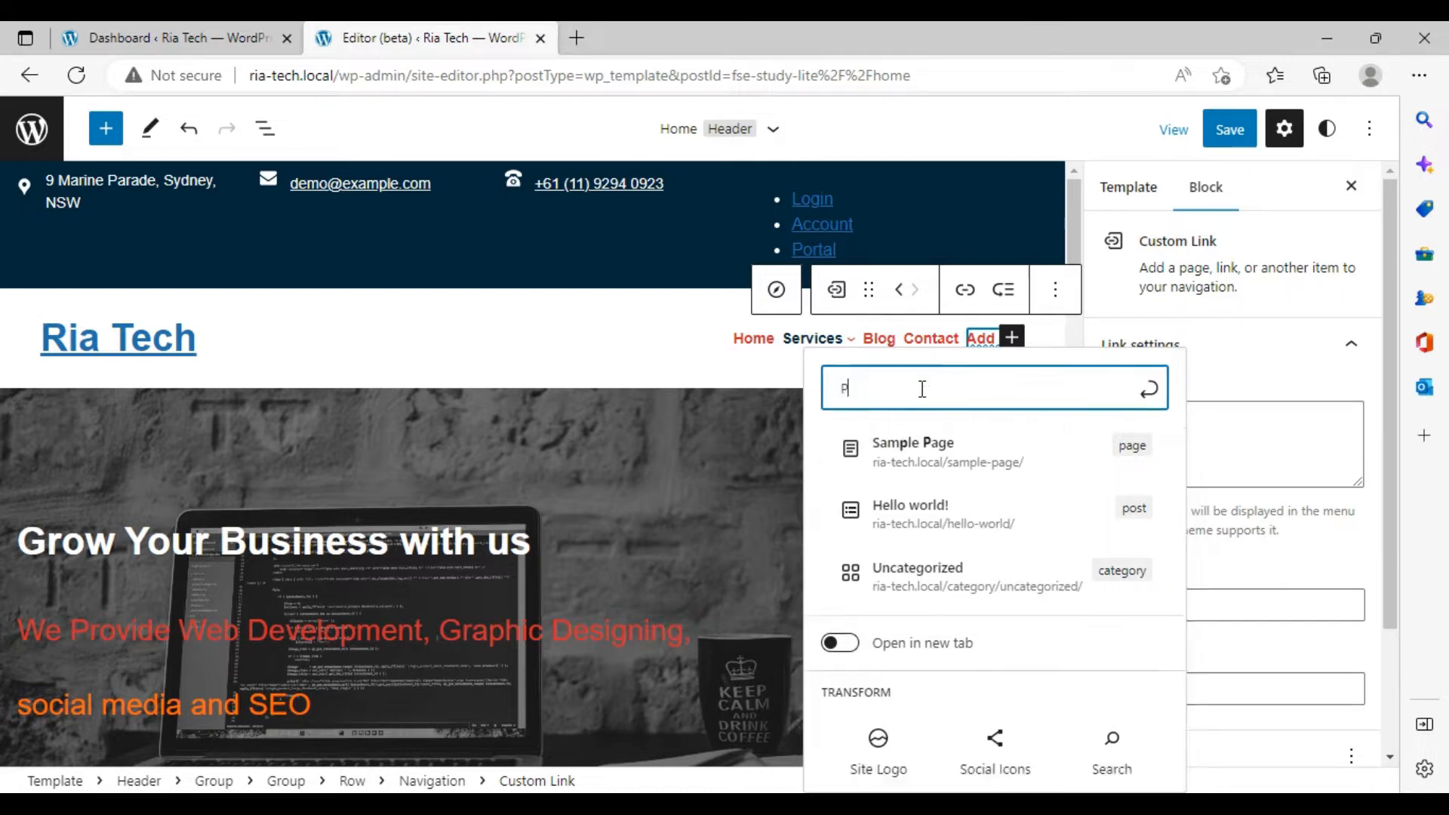
{"action": "type", "text": "rivacy"}
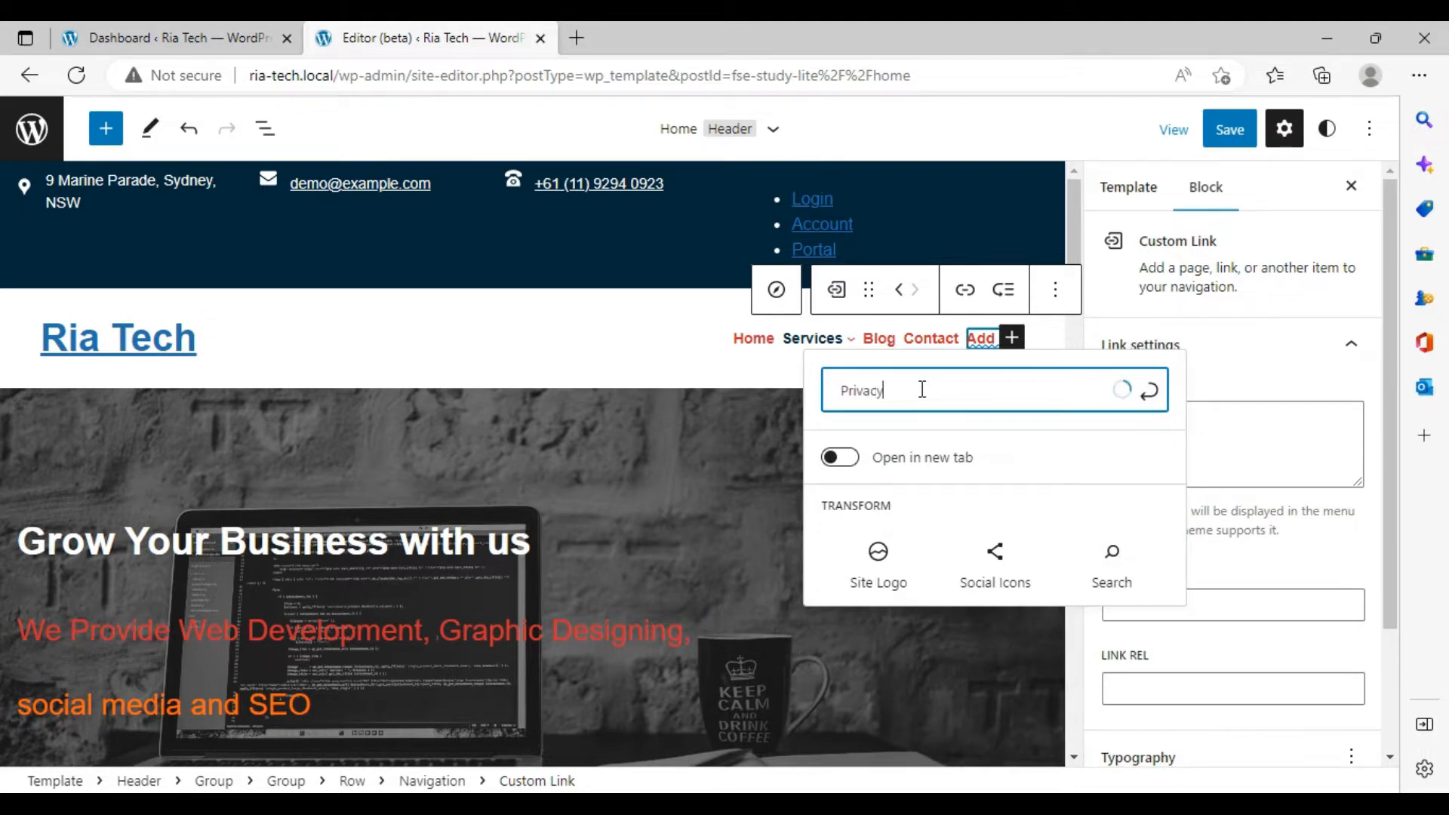
{"action": "type", "text": " policy"}
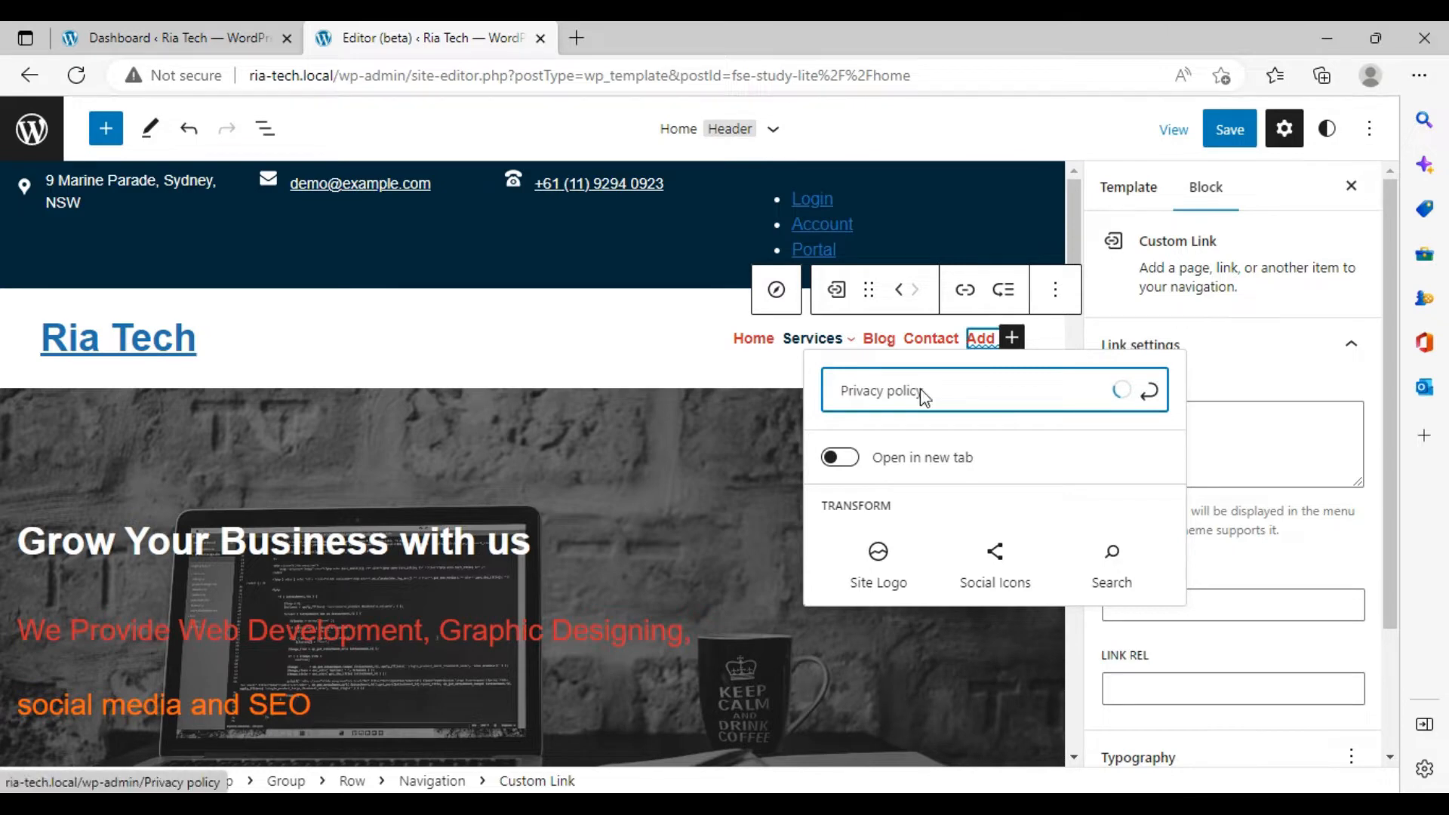
{"action": "key", "text": "Return"}
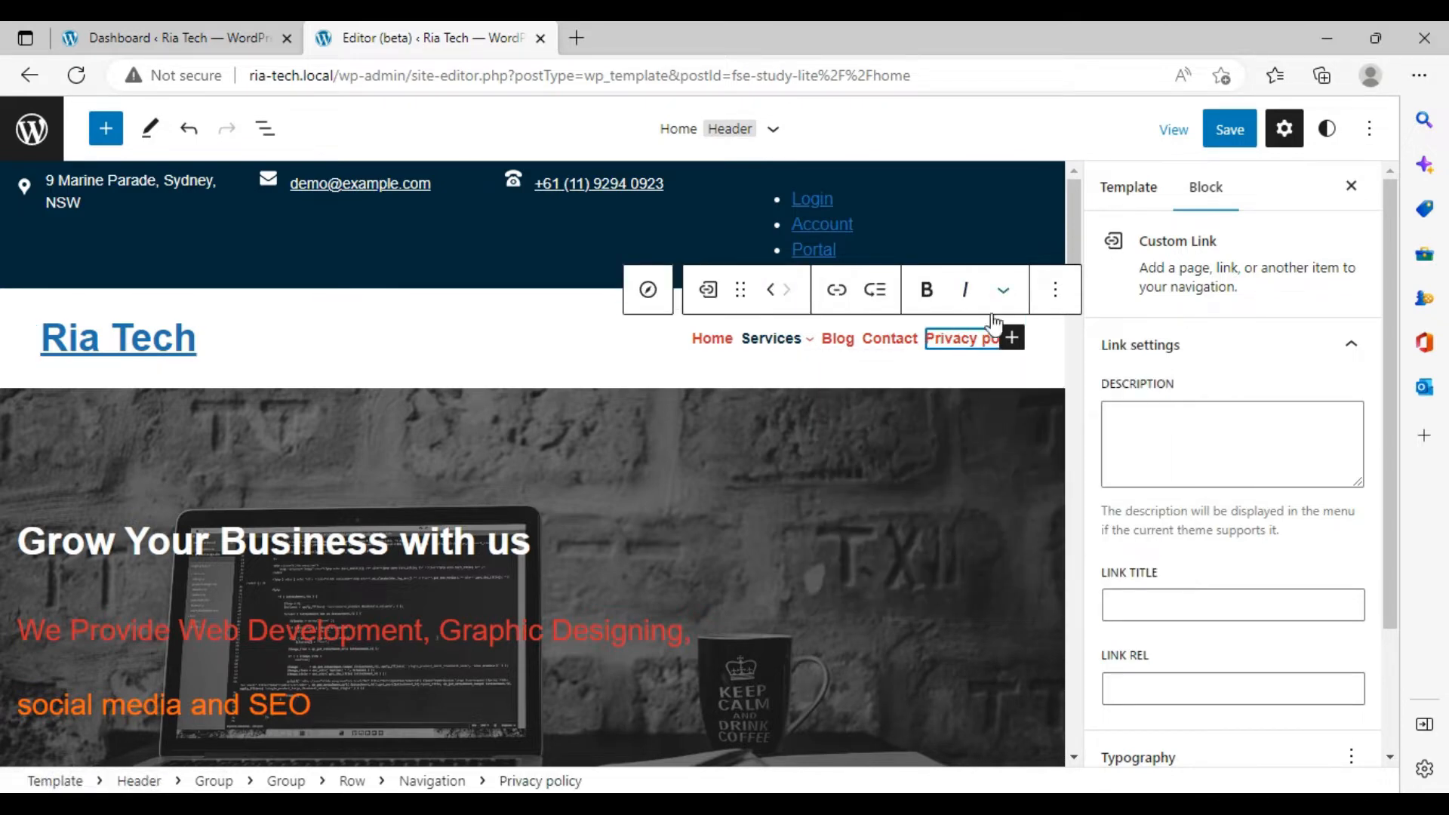
{"action": "left_click", "coordinate": [1246, 133]}
{"action": "left_click", "coordinate": [1243, 128]}
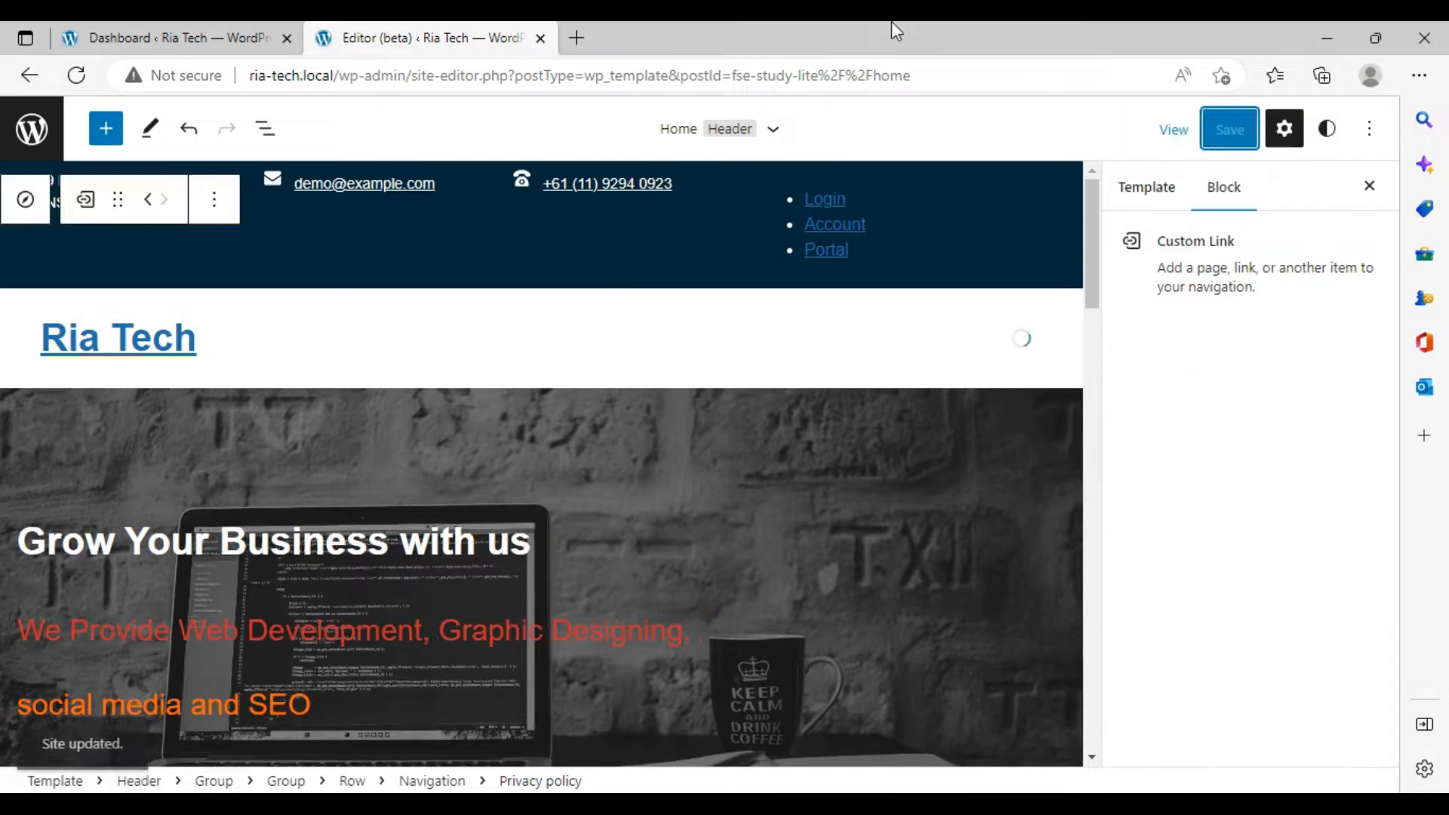
Open the live site in another tab from the dashboard to check the header menu.
{"action": "left_click", "coordinate": [159, 38]}
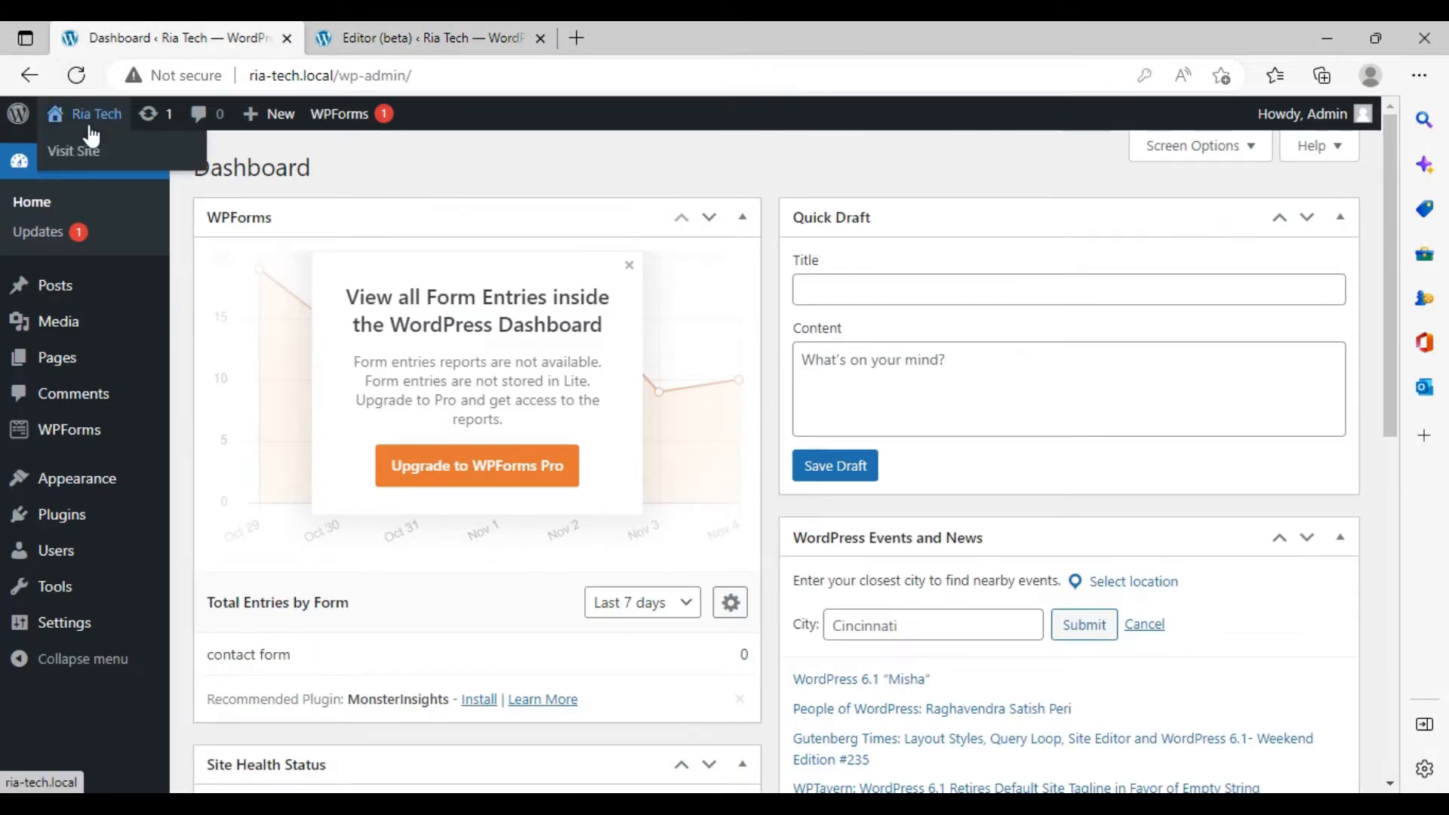
{"action": "right_click", "coordinate": [73, 154]}
{"action": "left_click", "coordinate": [99, 178]}
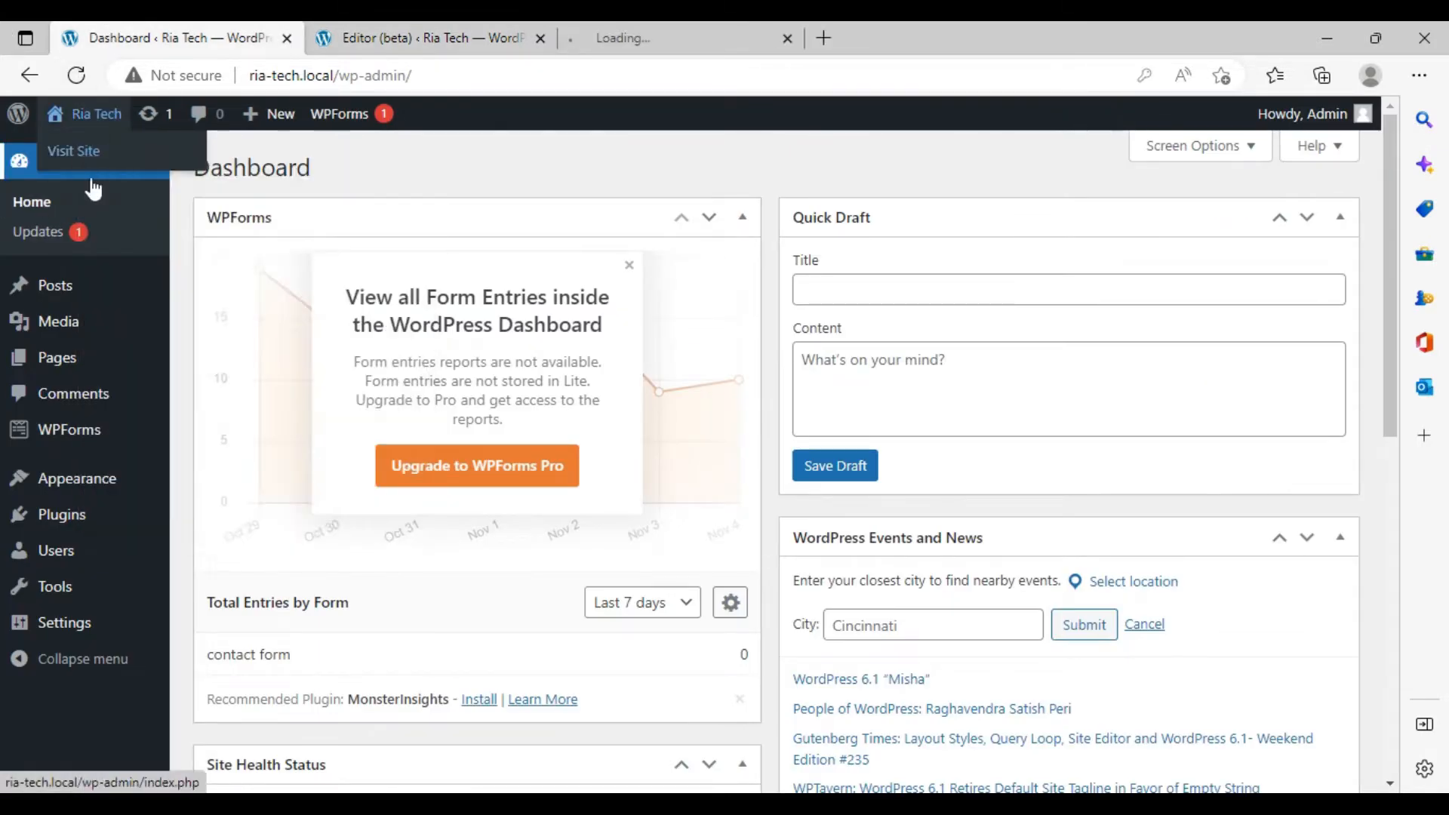
{"action": "left_click", "coordinate": [721, 38]}
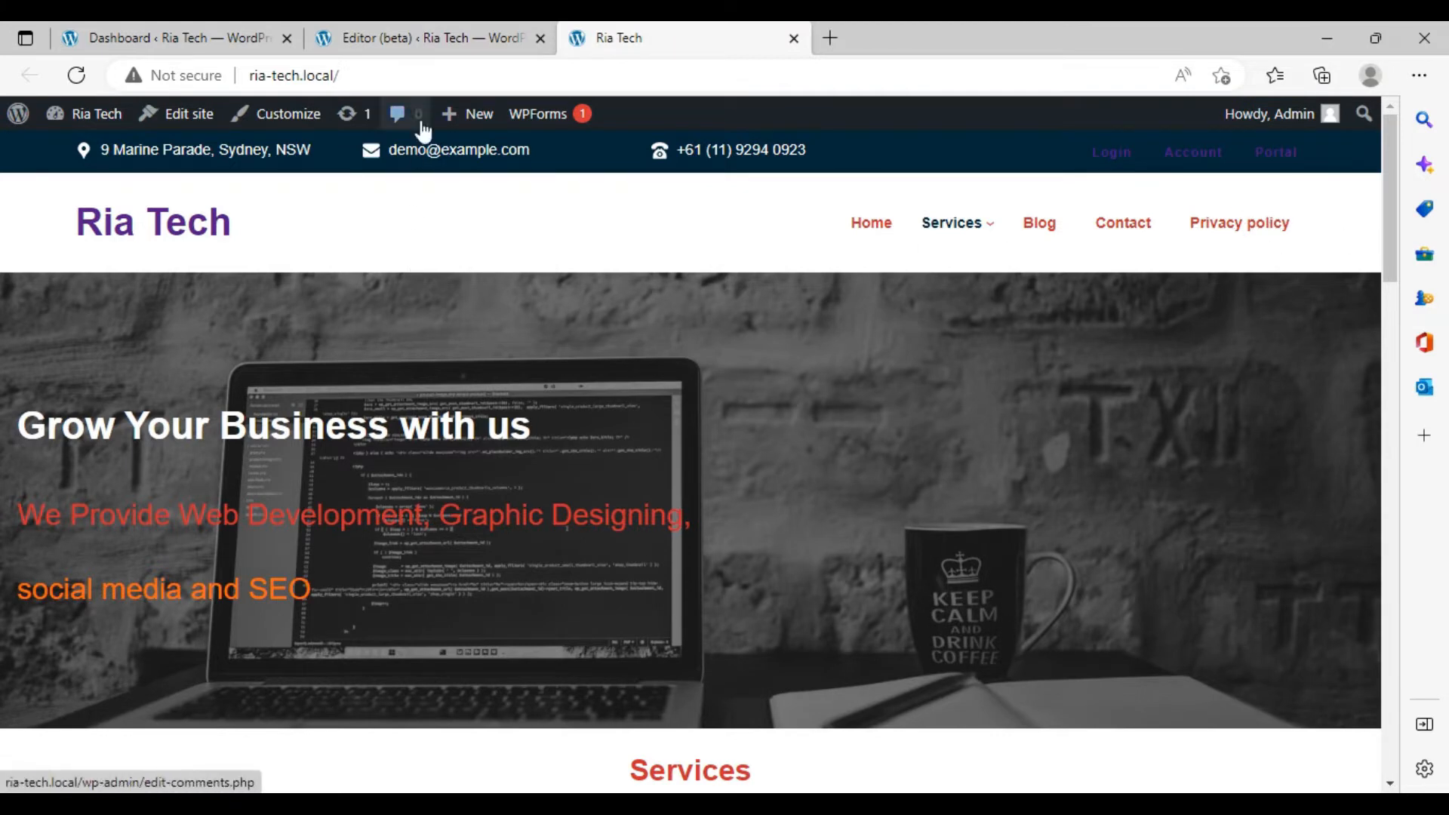
Back in the site editor, set the header navigation block's text color to the default black.
{"action": "left_click", "coordinate": [444, 38]}
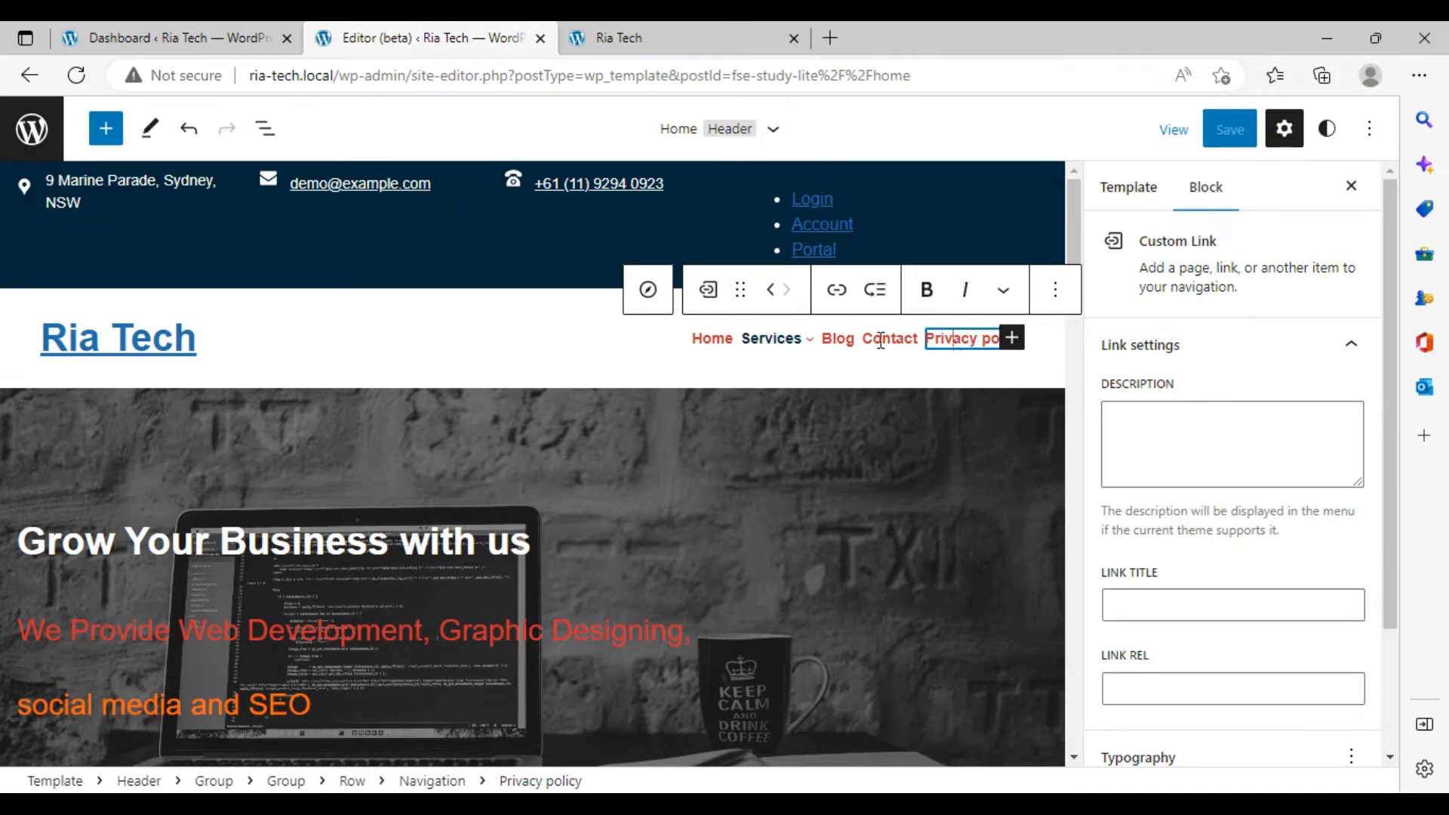
{"action": "left_click", "coordinate": [730, 332]}
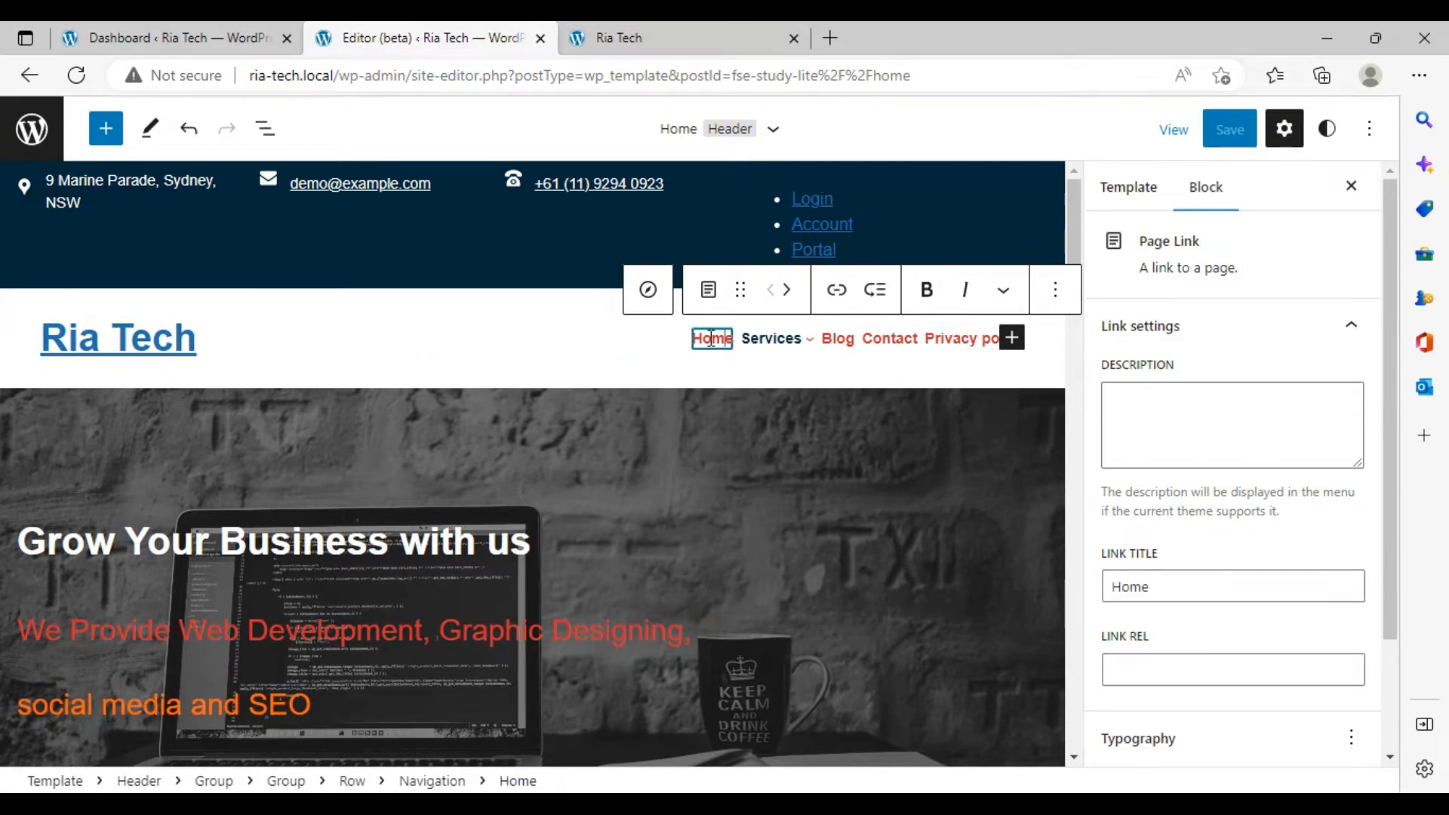
{"action": "left_click", "coordinate": [781, 349]}
{"action": "left_click", "coordinate": [695, 348]}
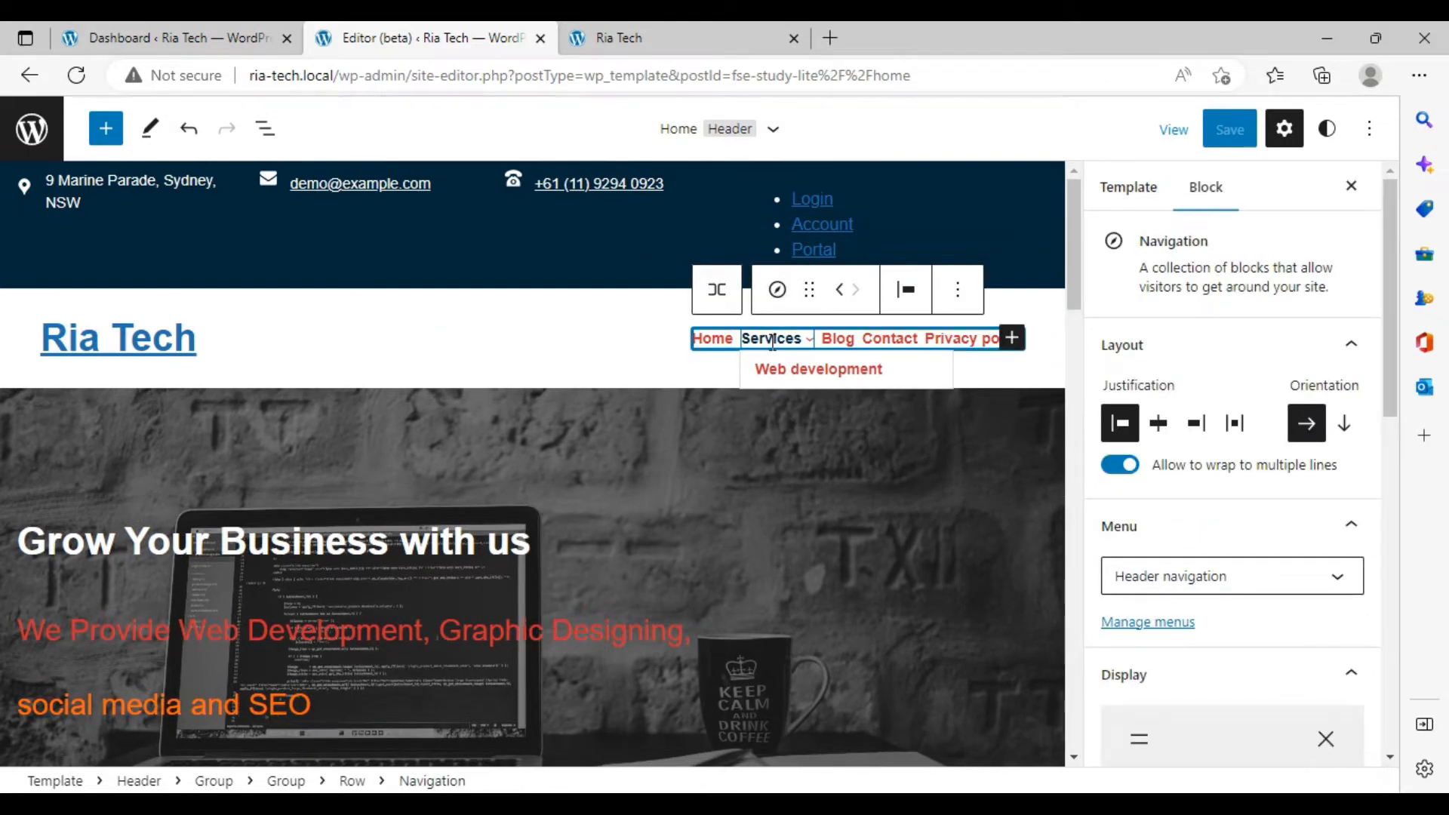
{"action": "scroll", "coordinate": [1310, 559], "scroll_direction": "down", "scroll_amount": 8}
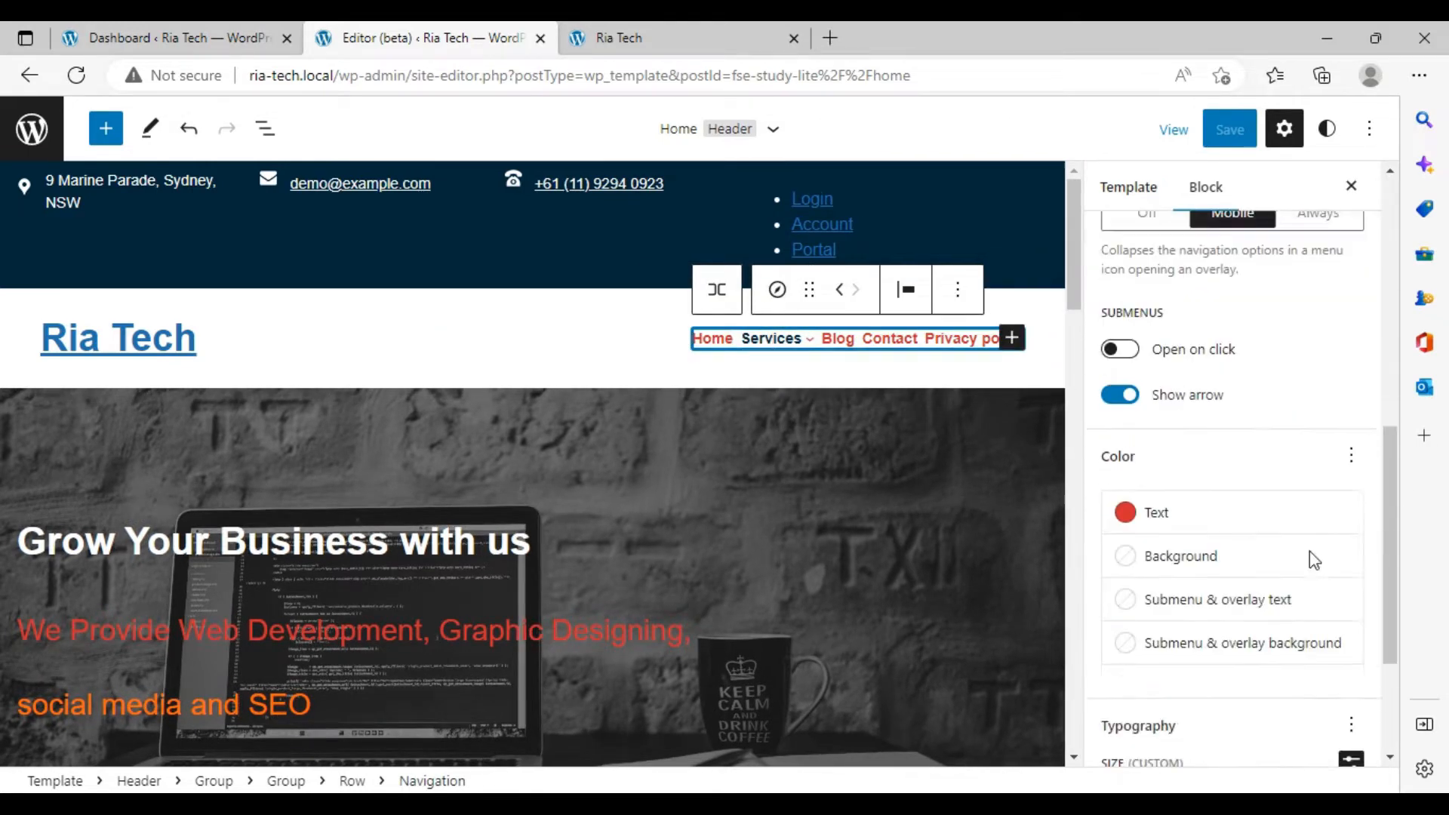
{"action": "scroll", "coordinate": [1310, 560], "scroll_direction": "down", "scroll_amount": 3}
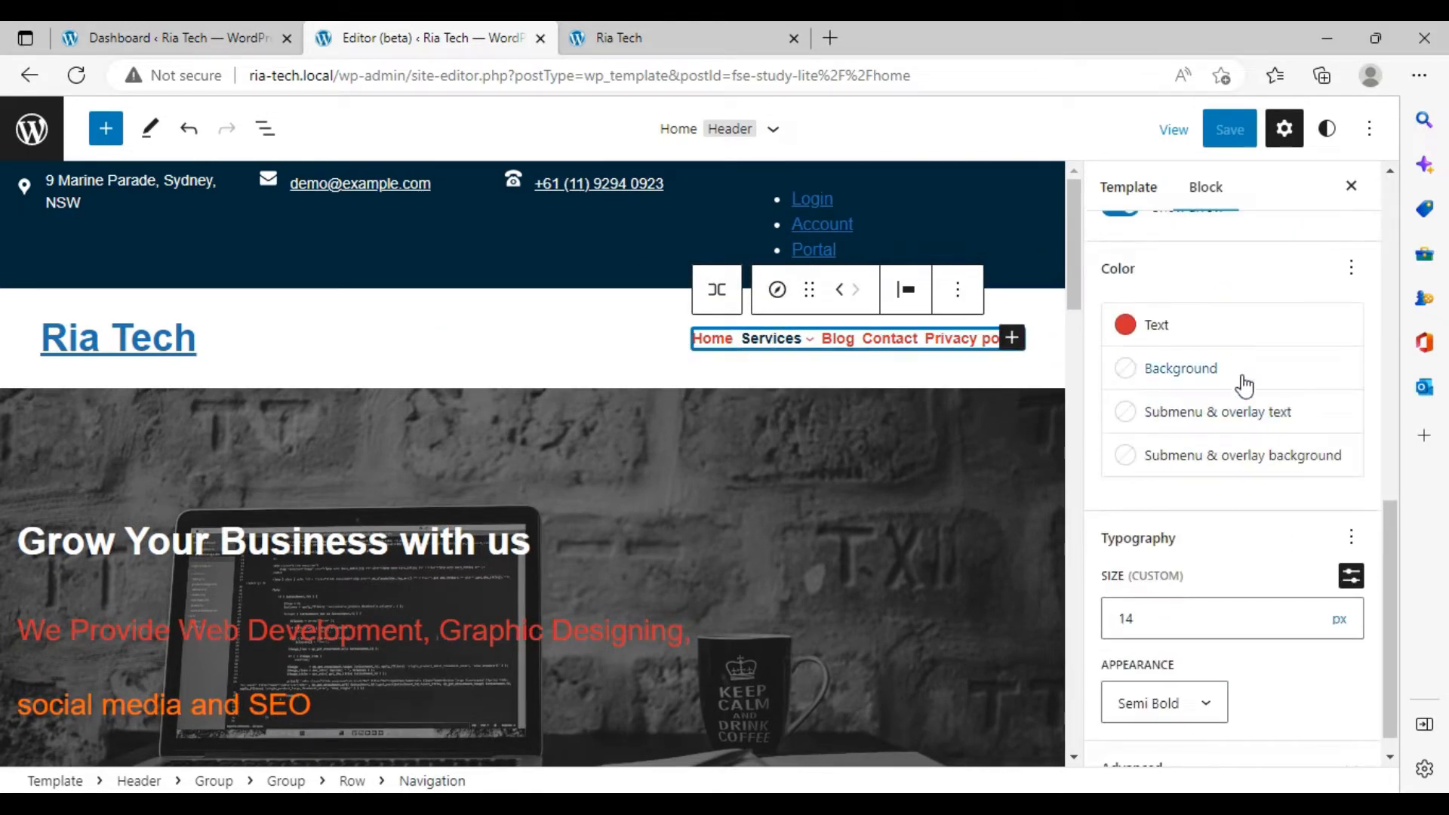
{"action": "left_click", "coordinate": [1235, 338]}
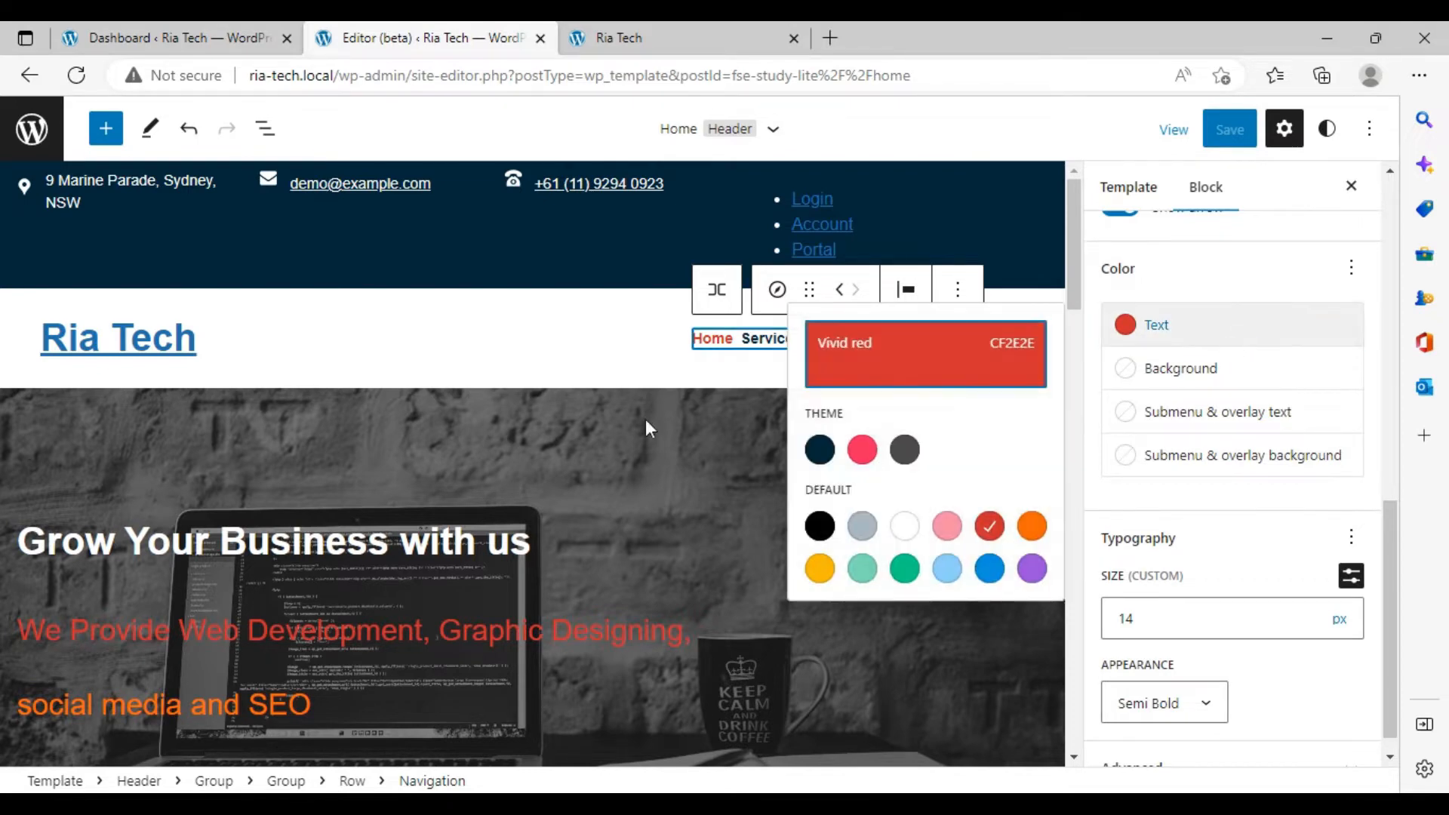
{"action": "left_click", "coordinate": [821, 530]}
{"action": "left_click", "coordinate": [598, 356]}
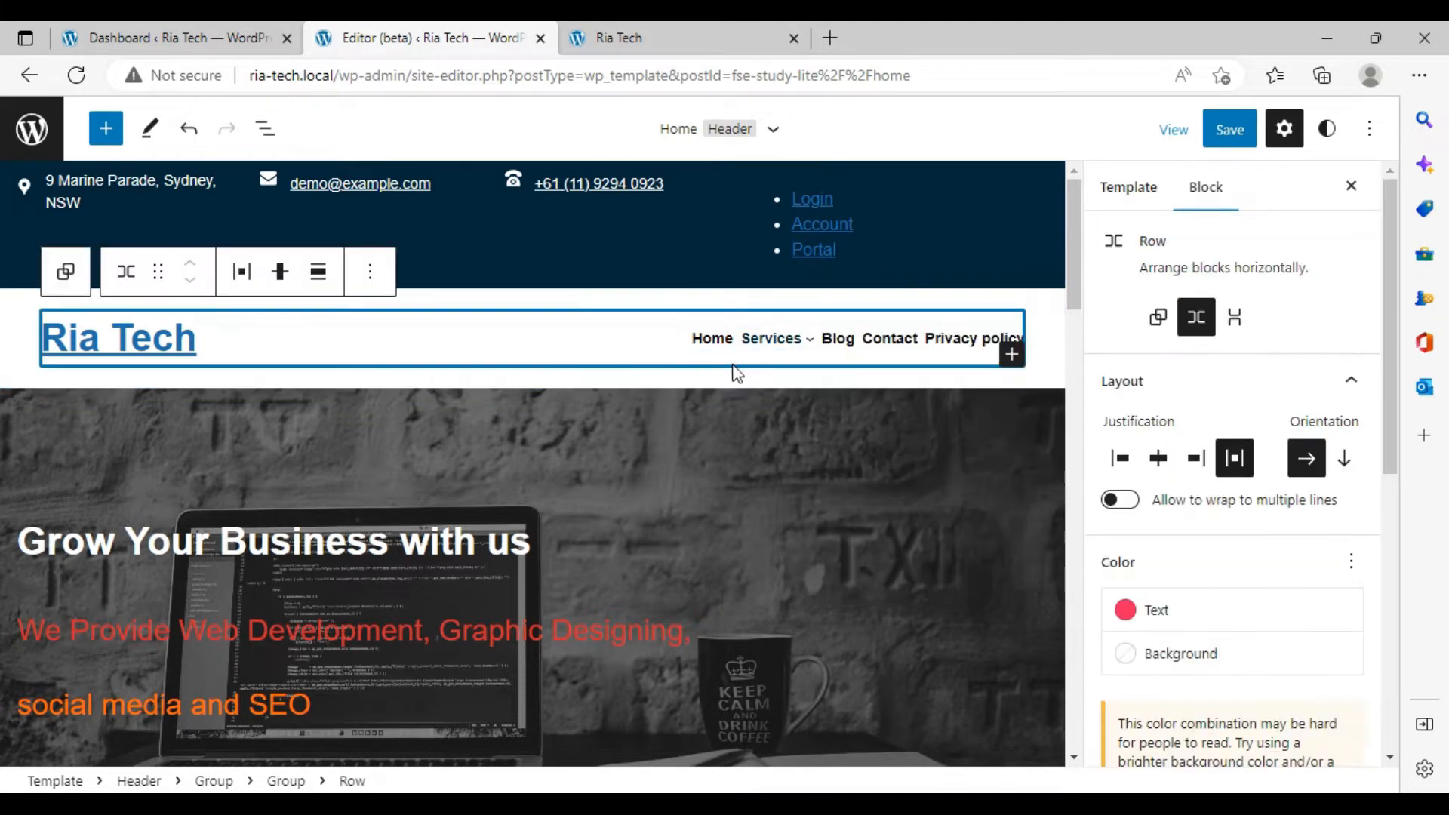
Save the Header template part and reload the live site to check the menu color.
{"action": "left_click", "coordinate": [1232, 129]}
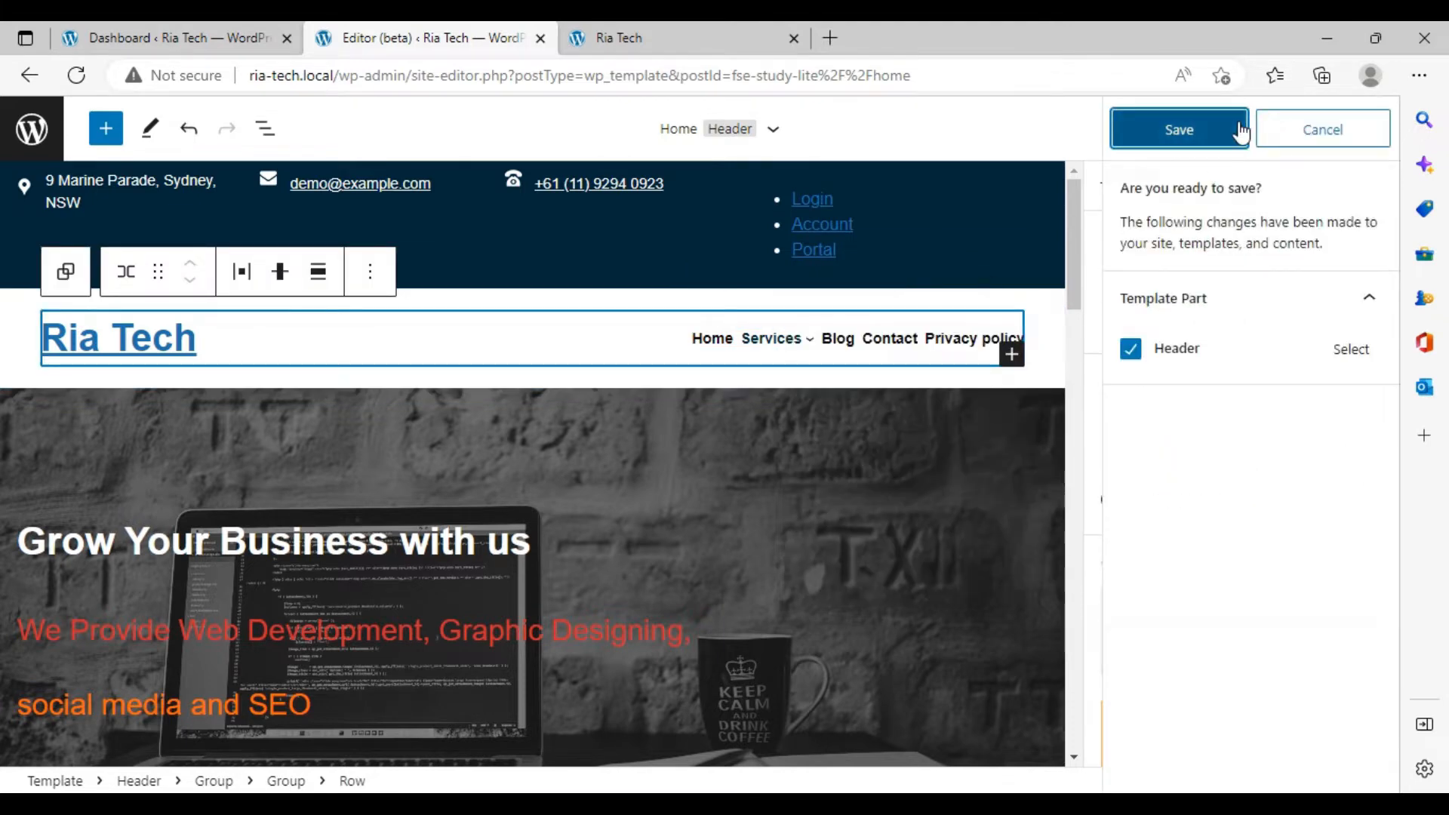
{"action": "left_click", "coordinate": [1238, 129]}
{"action": "left_click", "coordinate": [634, 36]}
{"action": "left_click", "coordinate": [76, 73]}
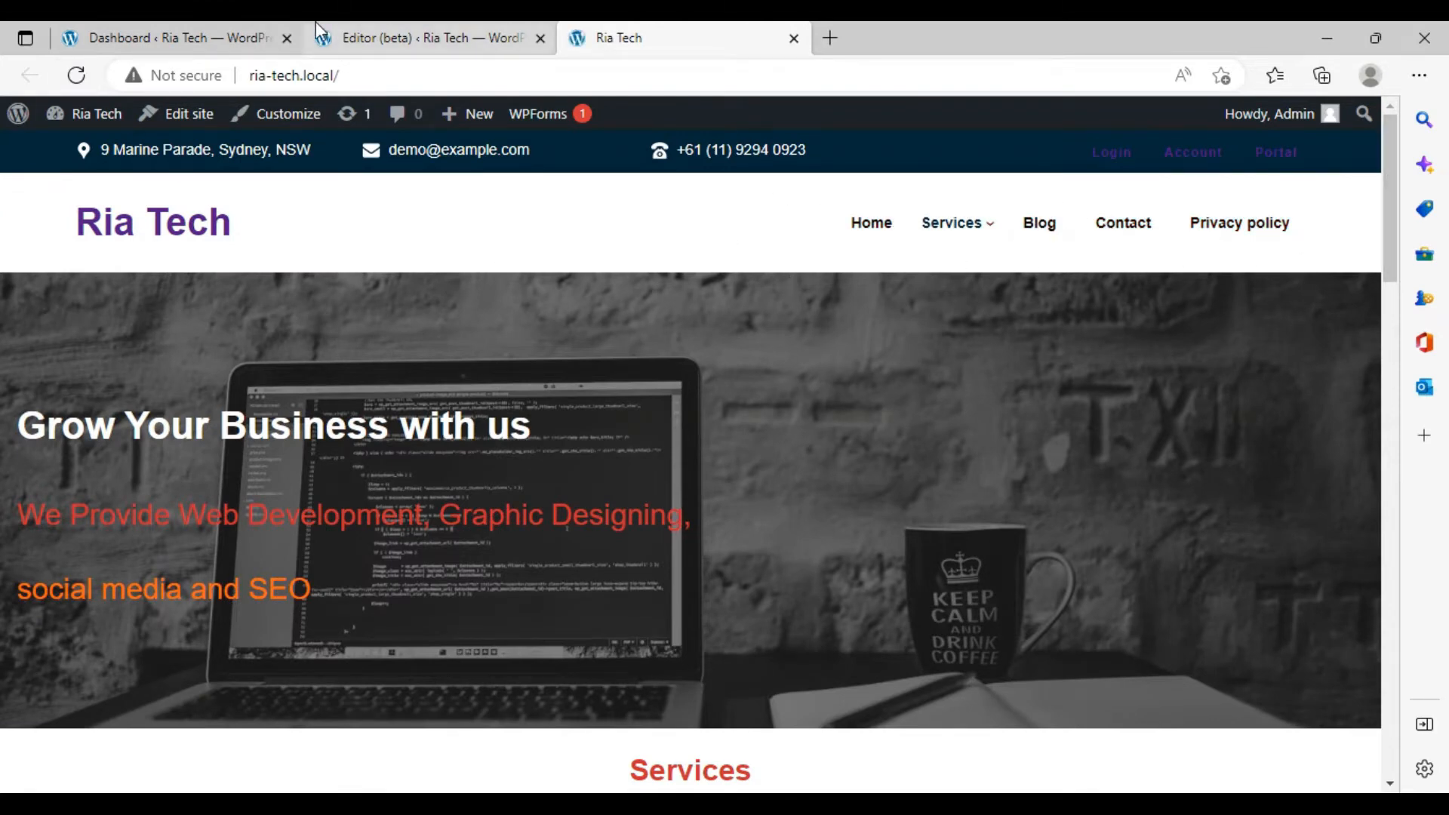
In the site editor, turn the Contact link in the header navigation into a submenu.
{"action": "left_click", "coordinate": [427, 34]}
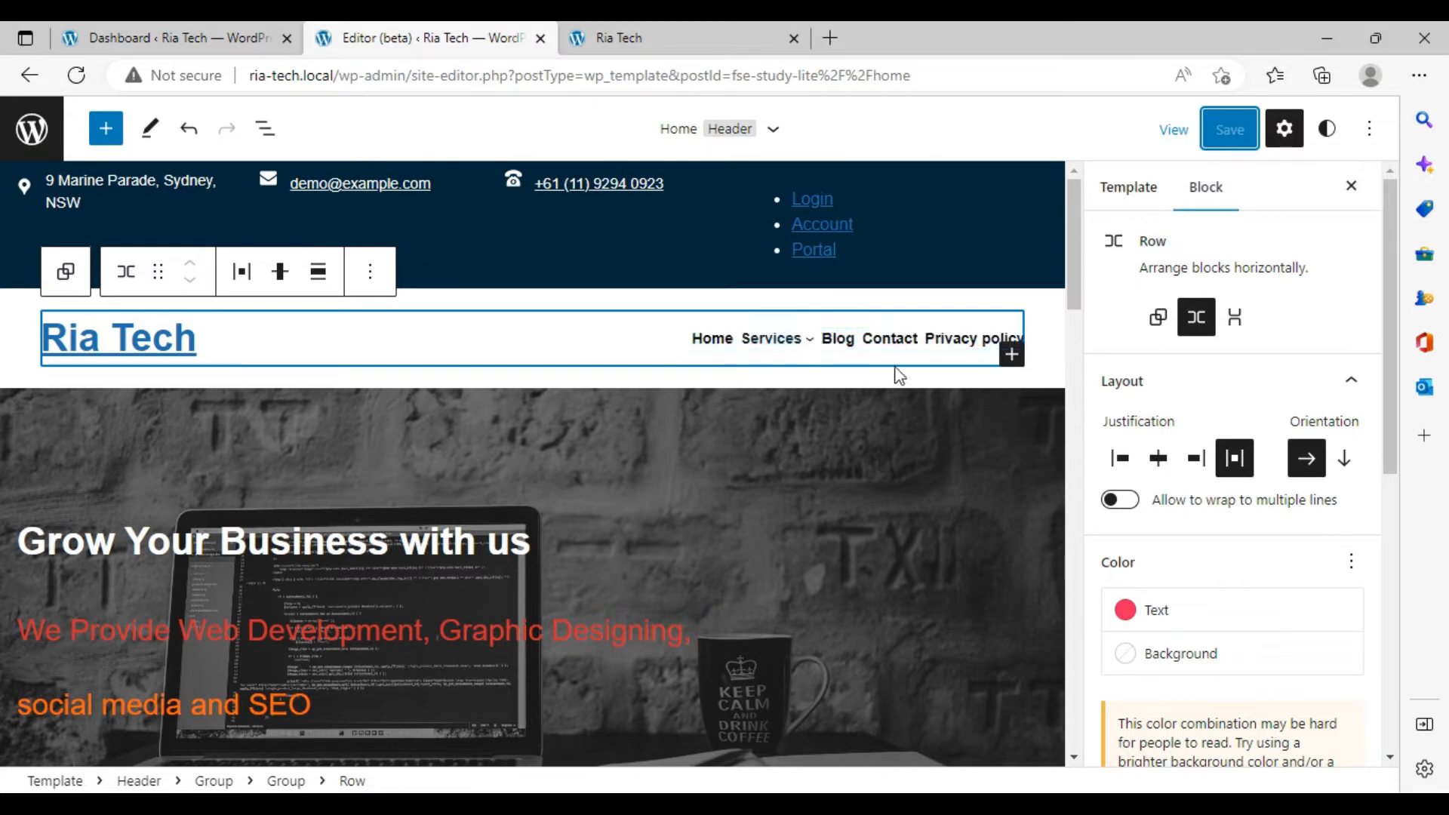
{"action": "left_click", "coordinate": [904, 343]}
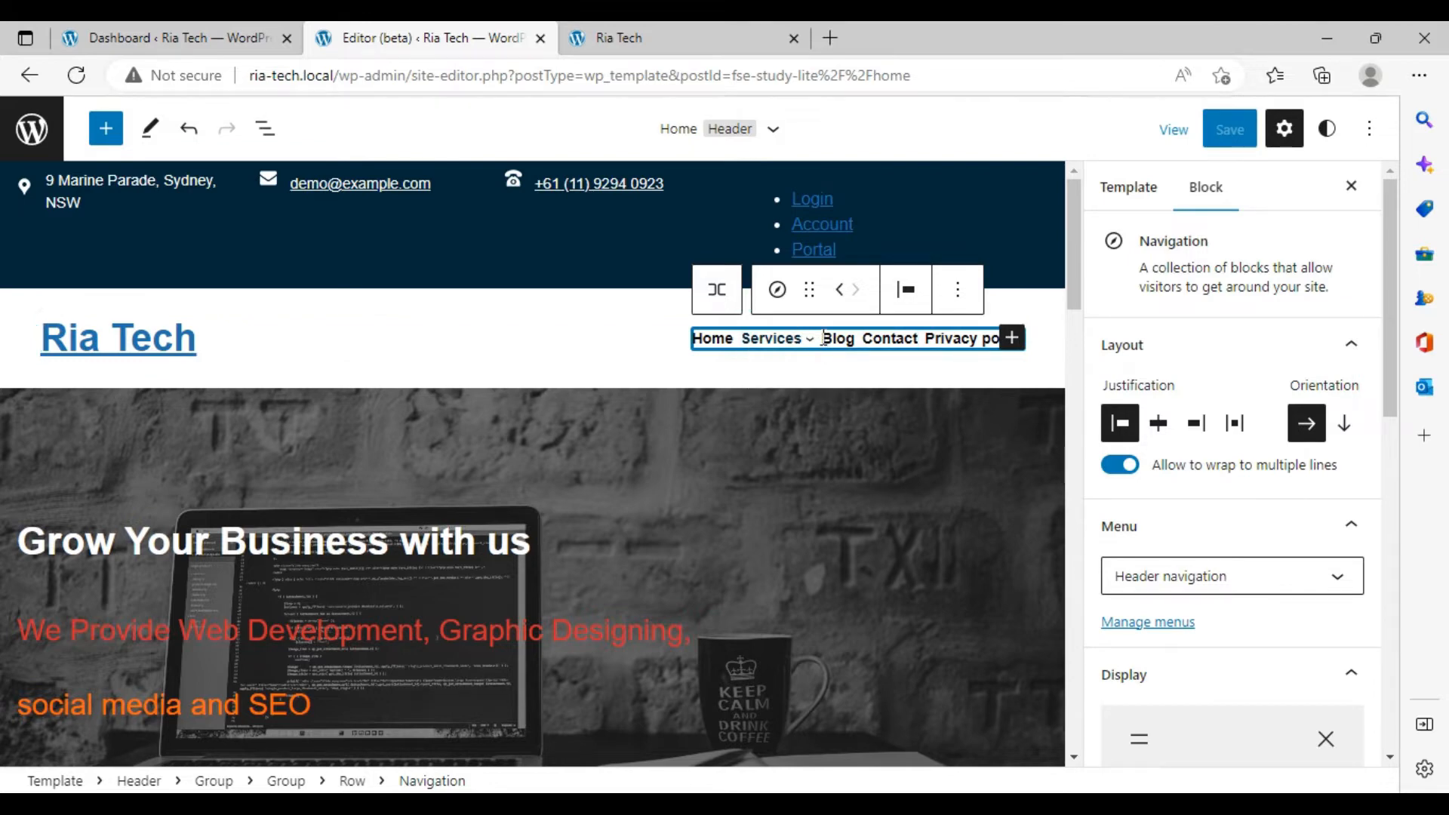
{"action": "left_click", "coordinate": [898, 337]}
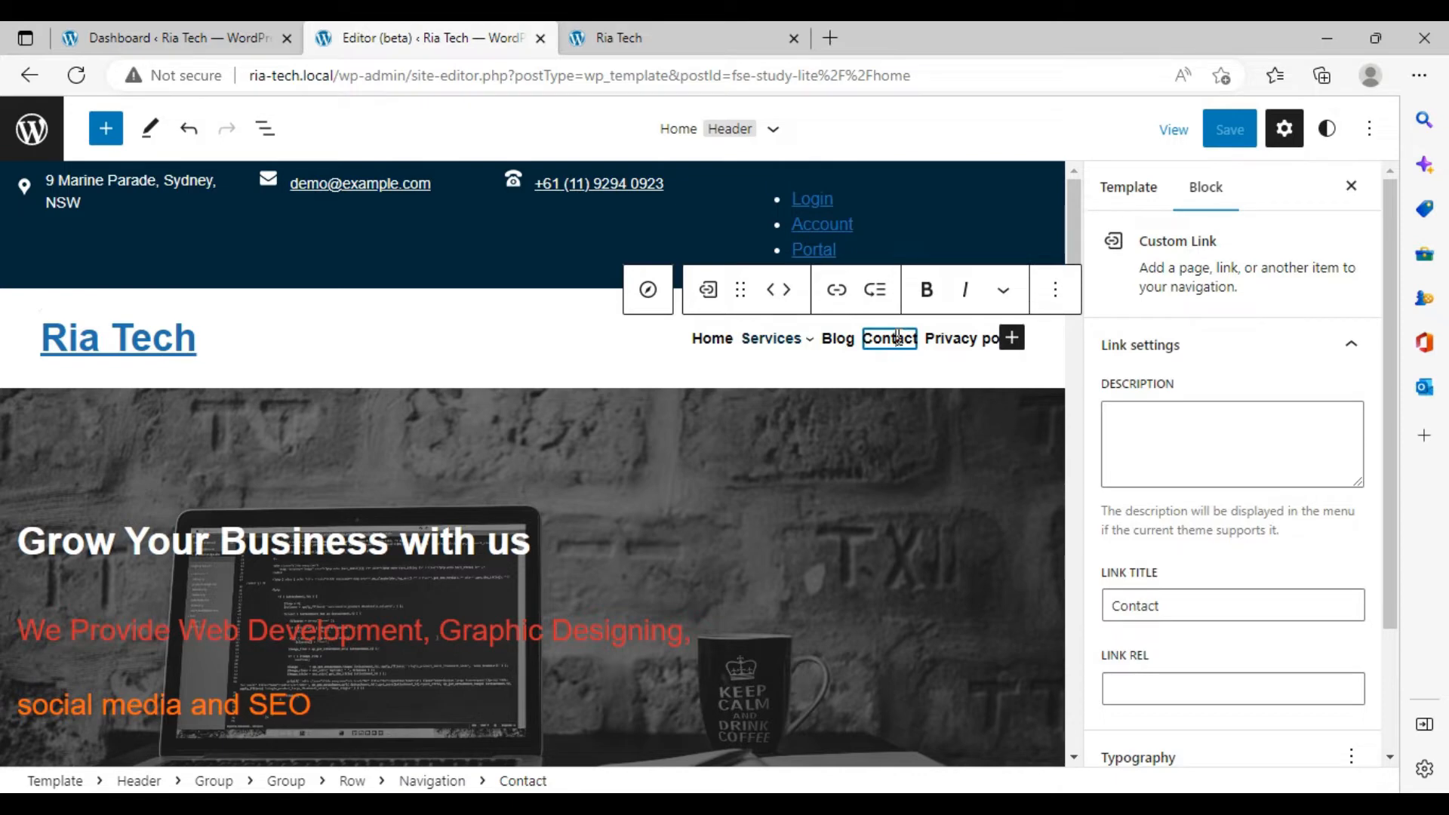
{"action": "left_click", "coordinate": [876, 291]}
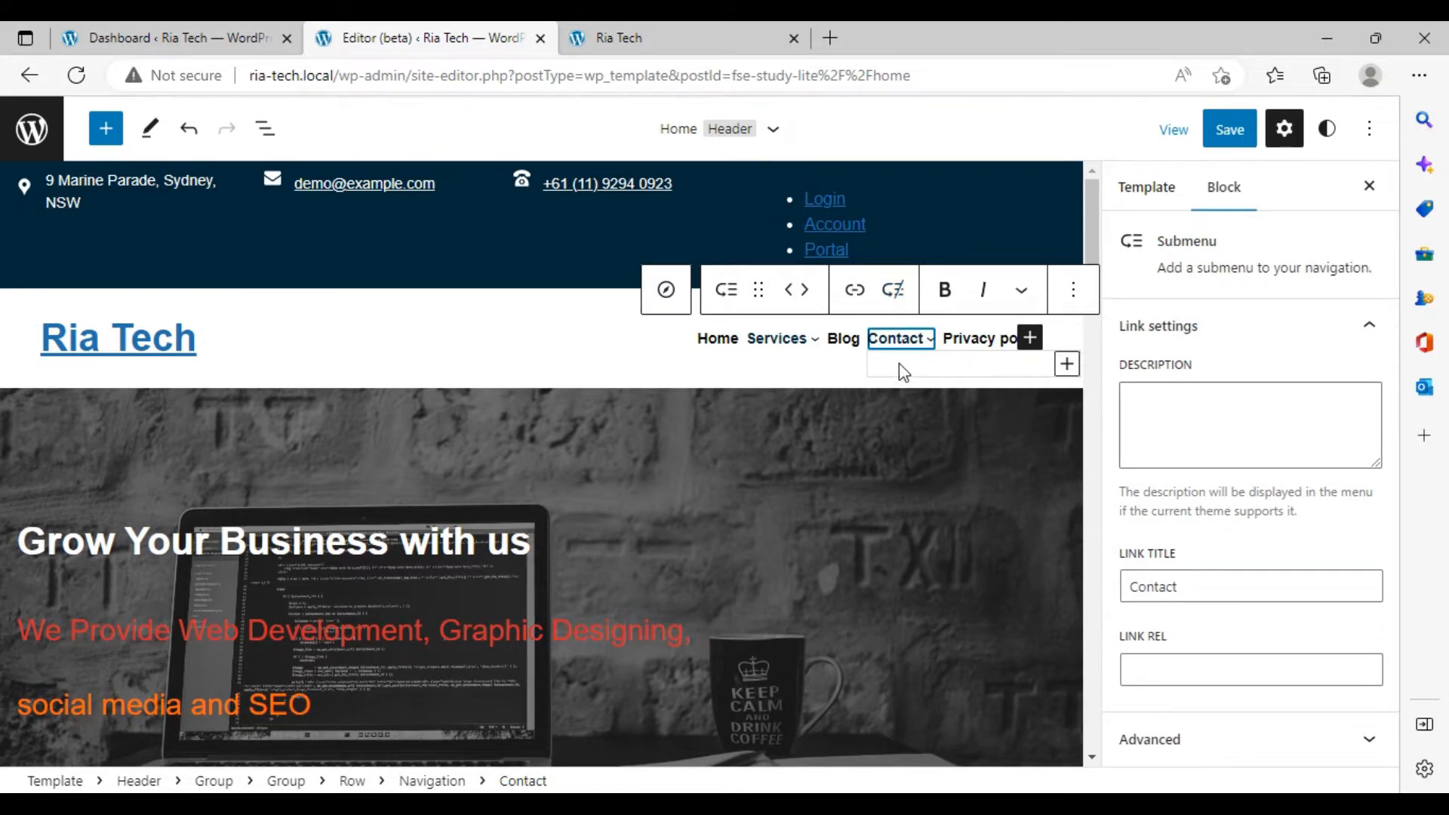
Add a custom link named "Term&condition" inside the Contact submenu.
{"action": "left_click", "coordinate": [1067, 364]}
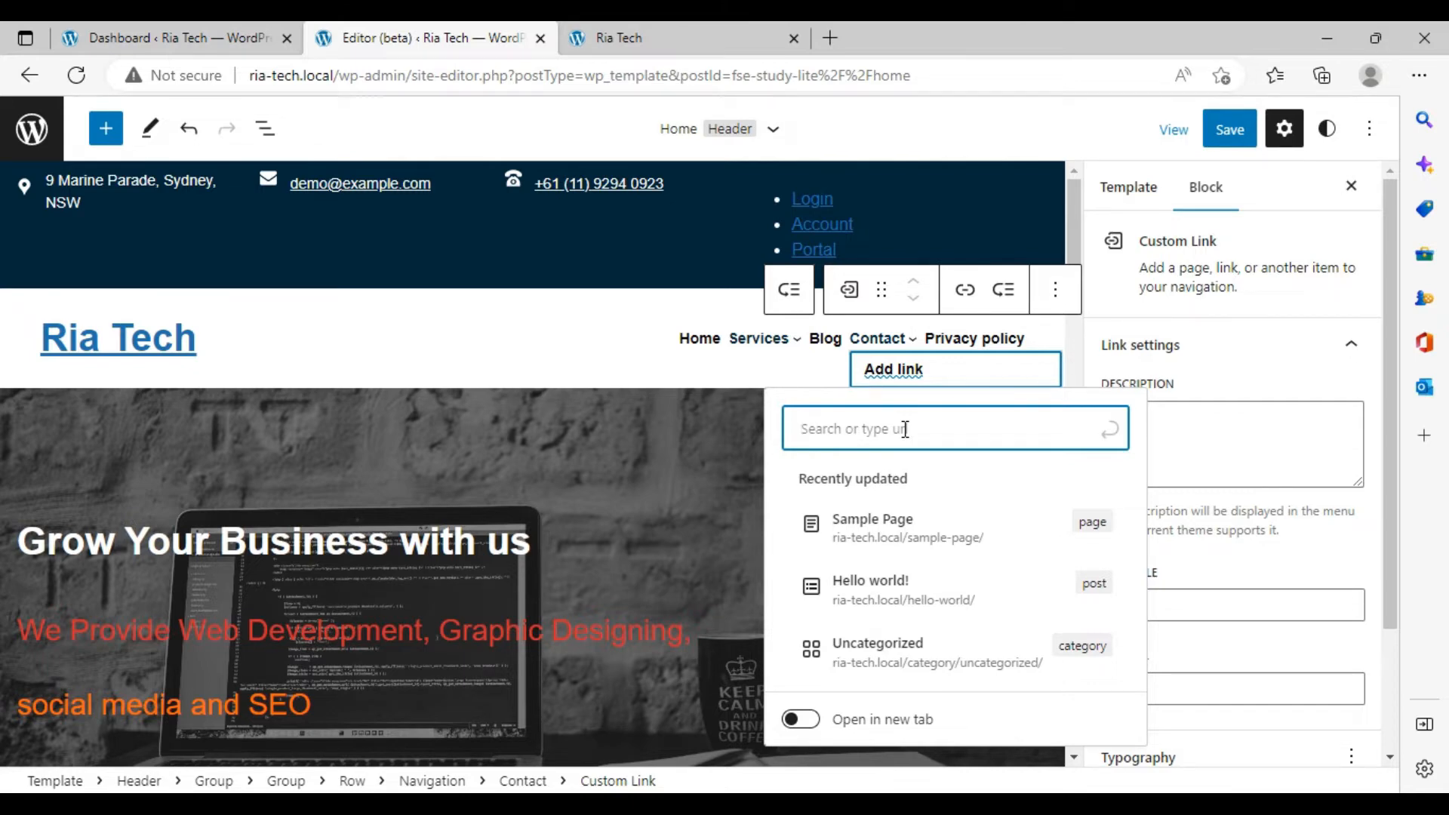
{"action": "type", "text": "Term"}
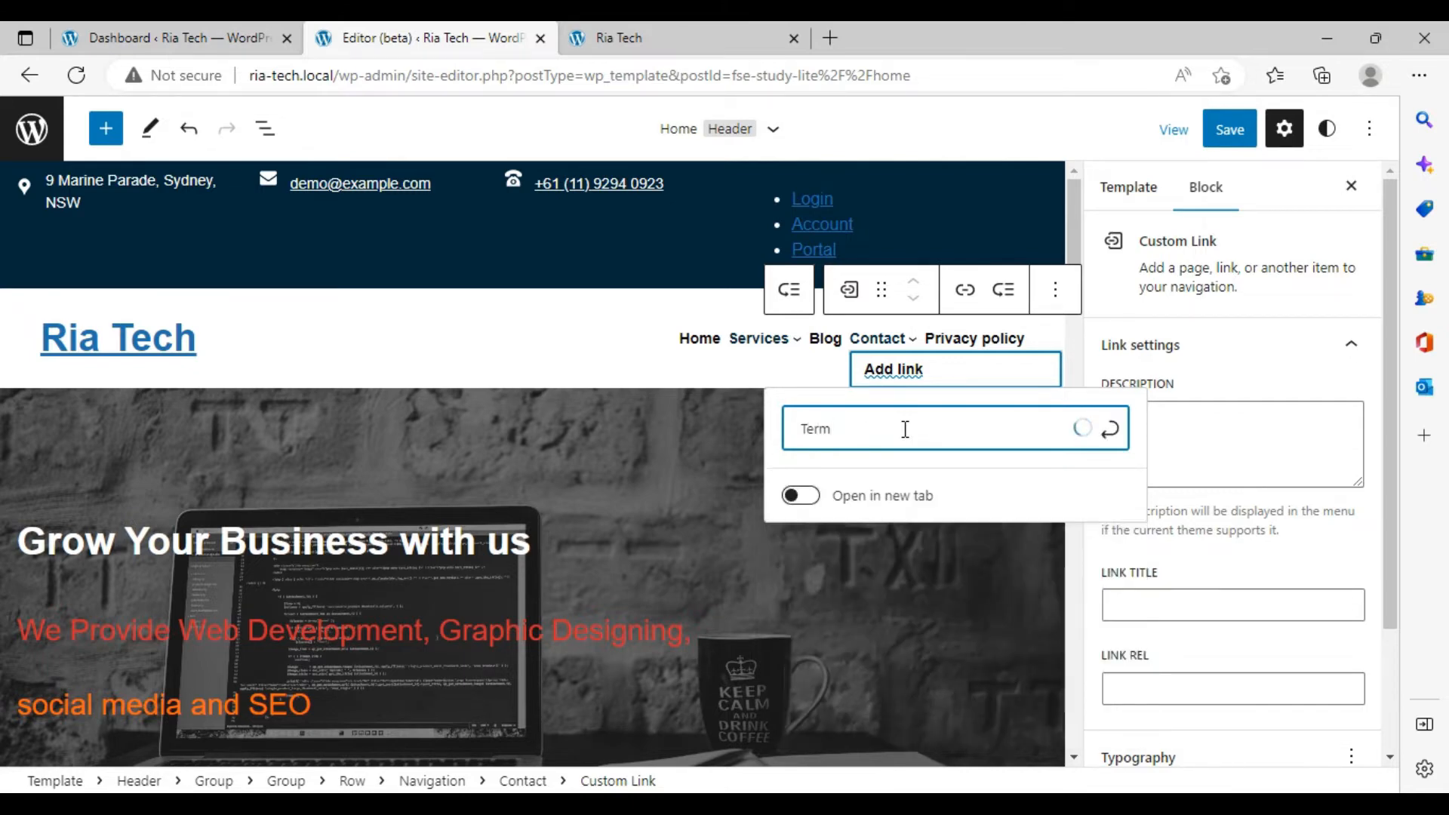
{"action": "type", "text": "&condituion"}
{"action": "key", "text": "BackSpace"}
{"action": "key", "text": "BackSpace"}
{"action": "key", "text": "BackSpace"}
{"action": "key", "text": "BackSpace"}
{"action": "key", "text": "BackSpace"}
{"action": "type", "text": "ion"}
{"action": "key", "text": "Return"}
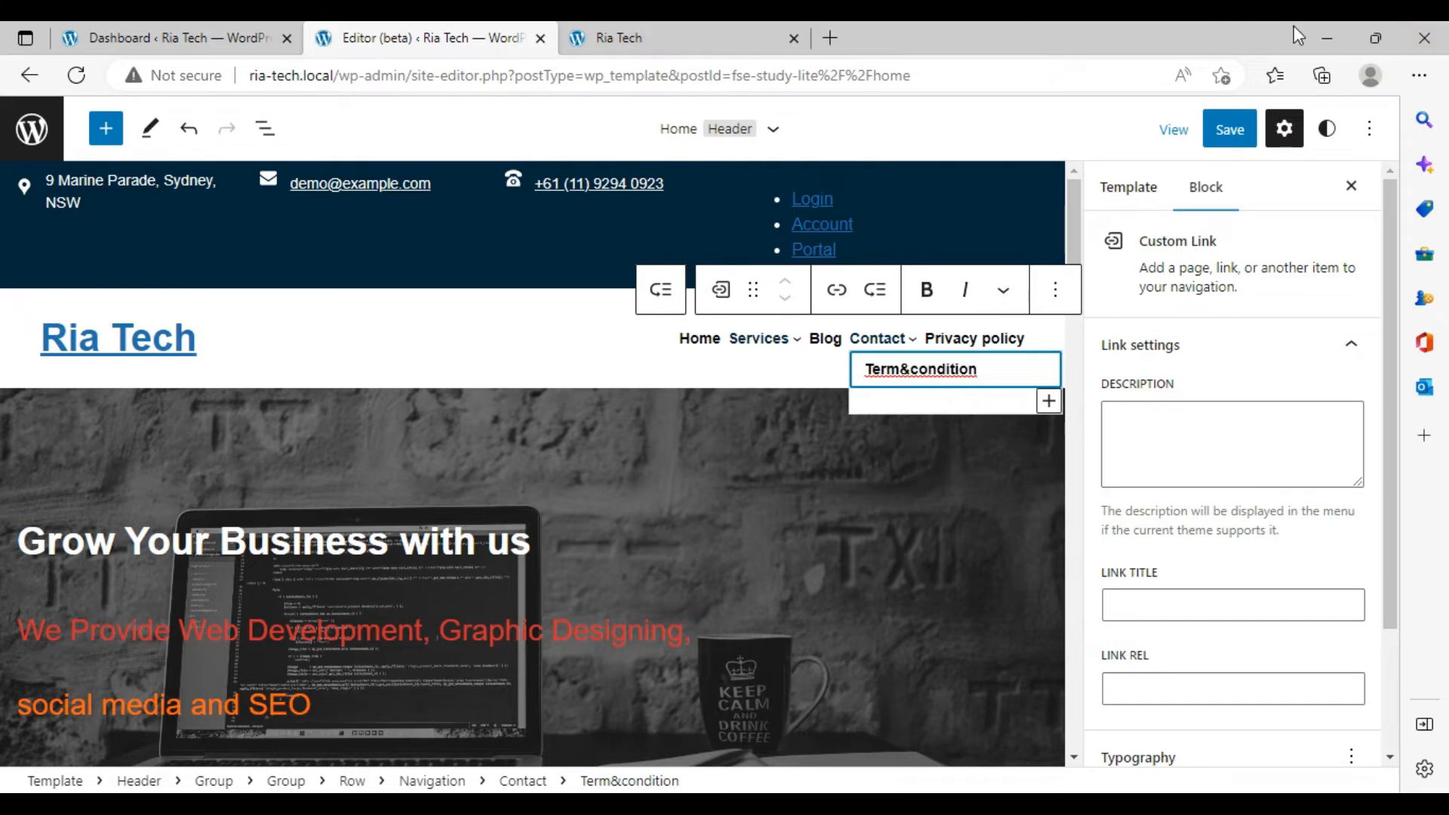
Save the header changes and reload the live site to check the Contact submenu with its Term&condition link.
{"action": "left_click", "coordinate": [1244, 139]}
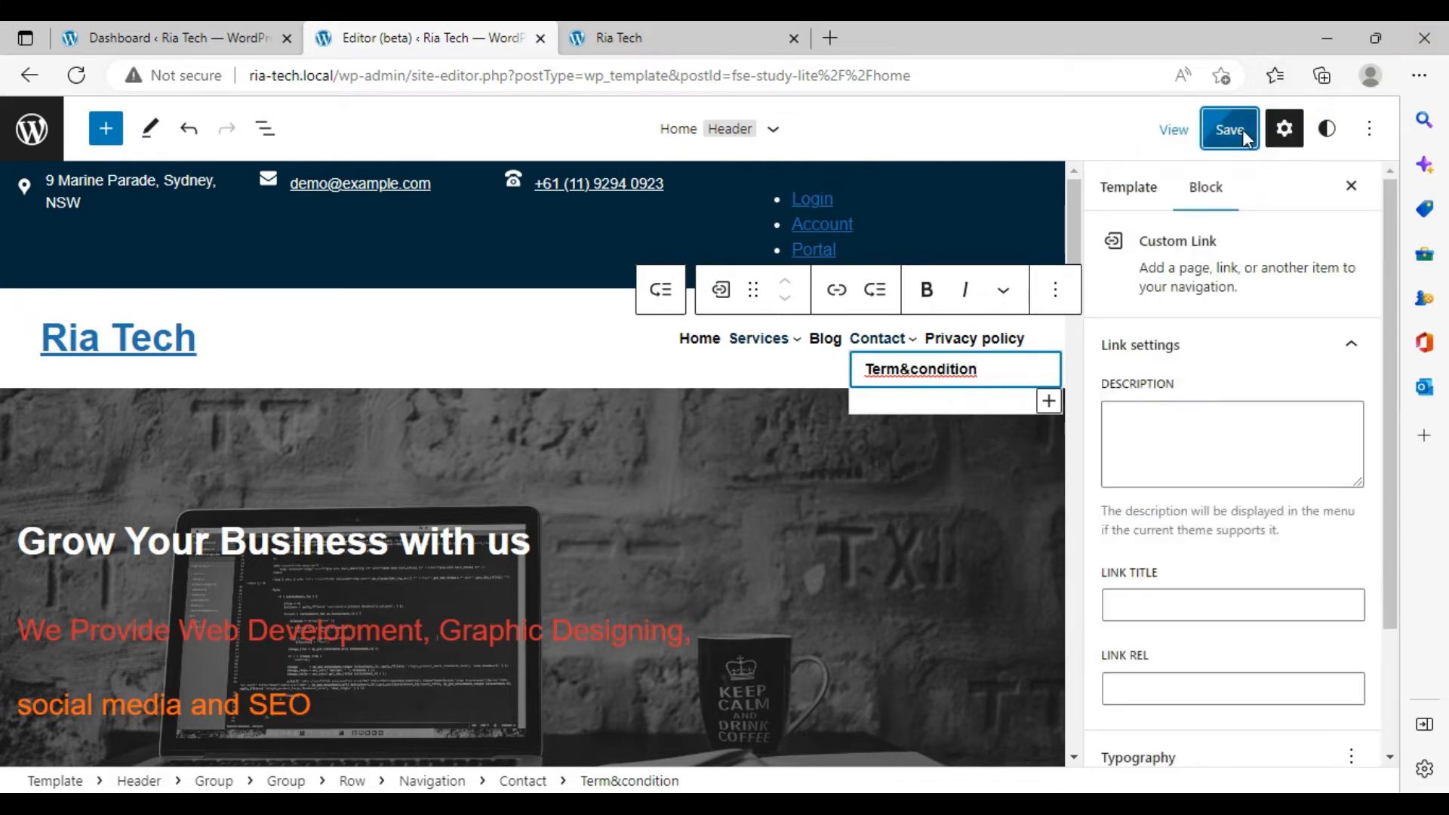
{"action": "left_click", "coordinate": [619, 37]}
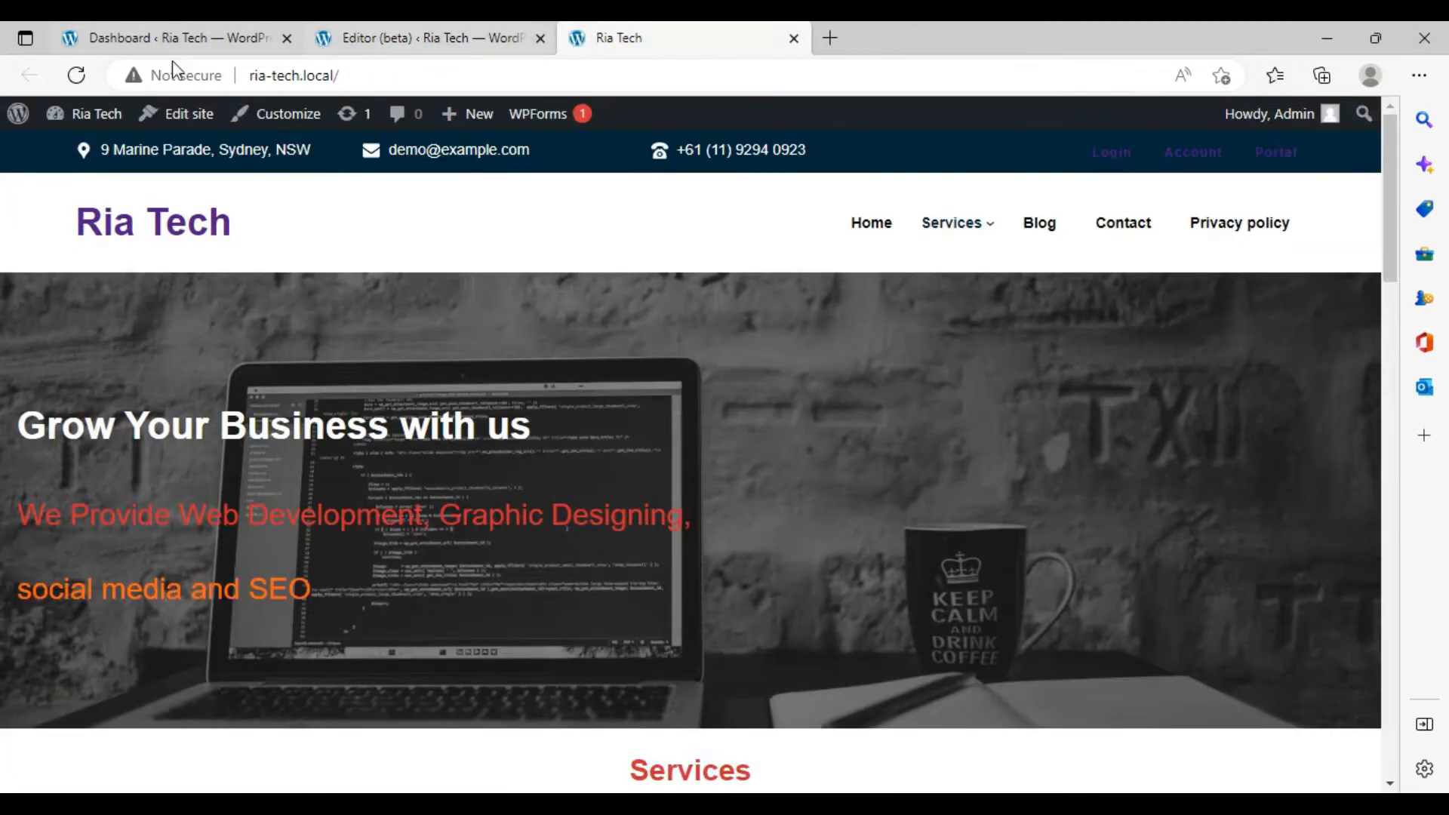
{"action": "left_click", "coordinate": [75, 76]}
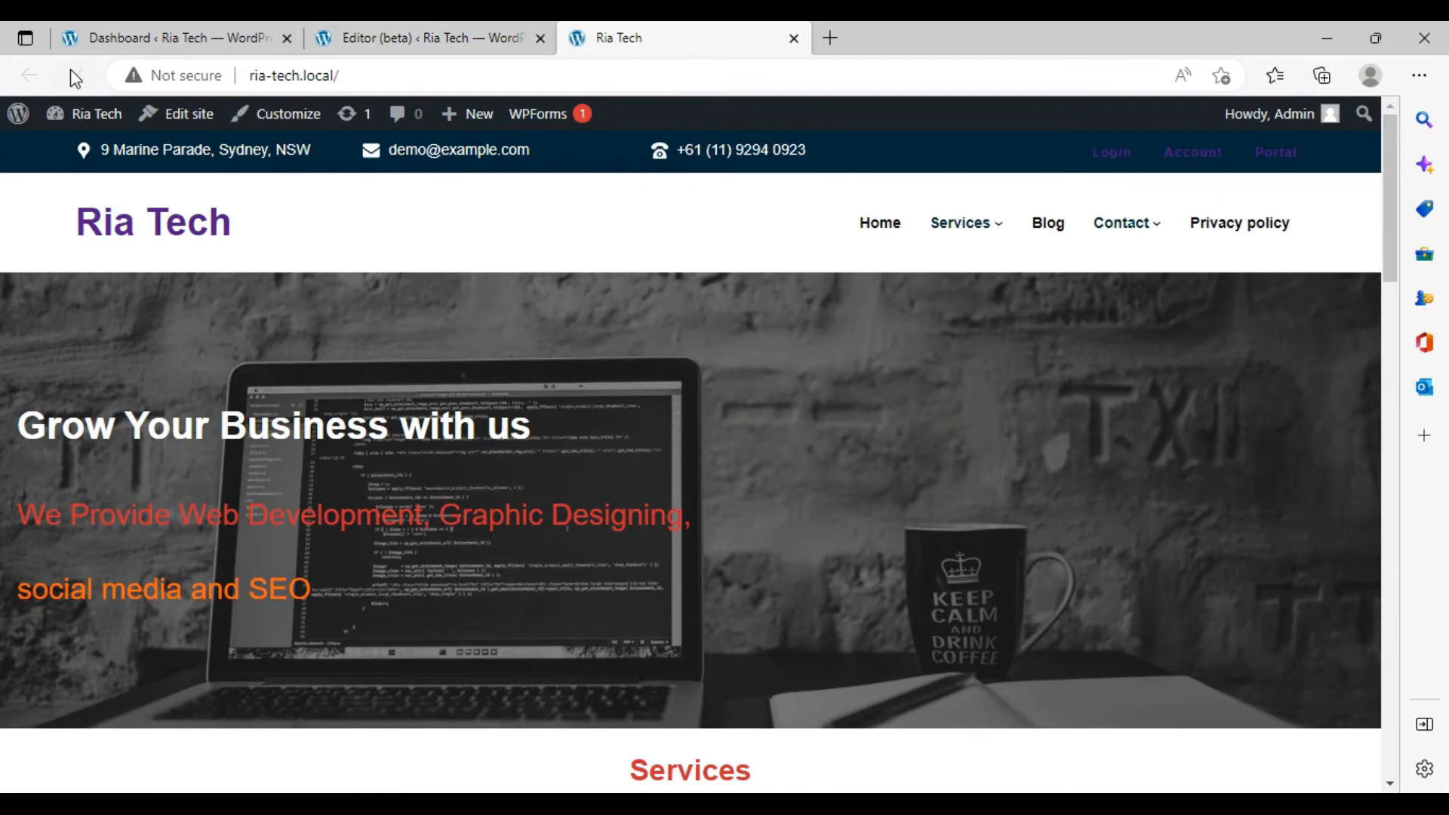
{"action": "mouse_move", "coordinate": [1149, 211]}
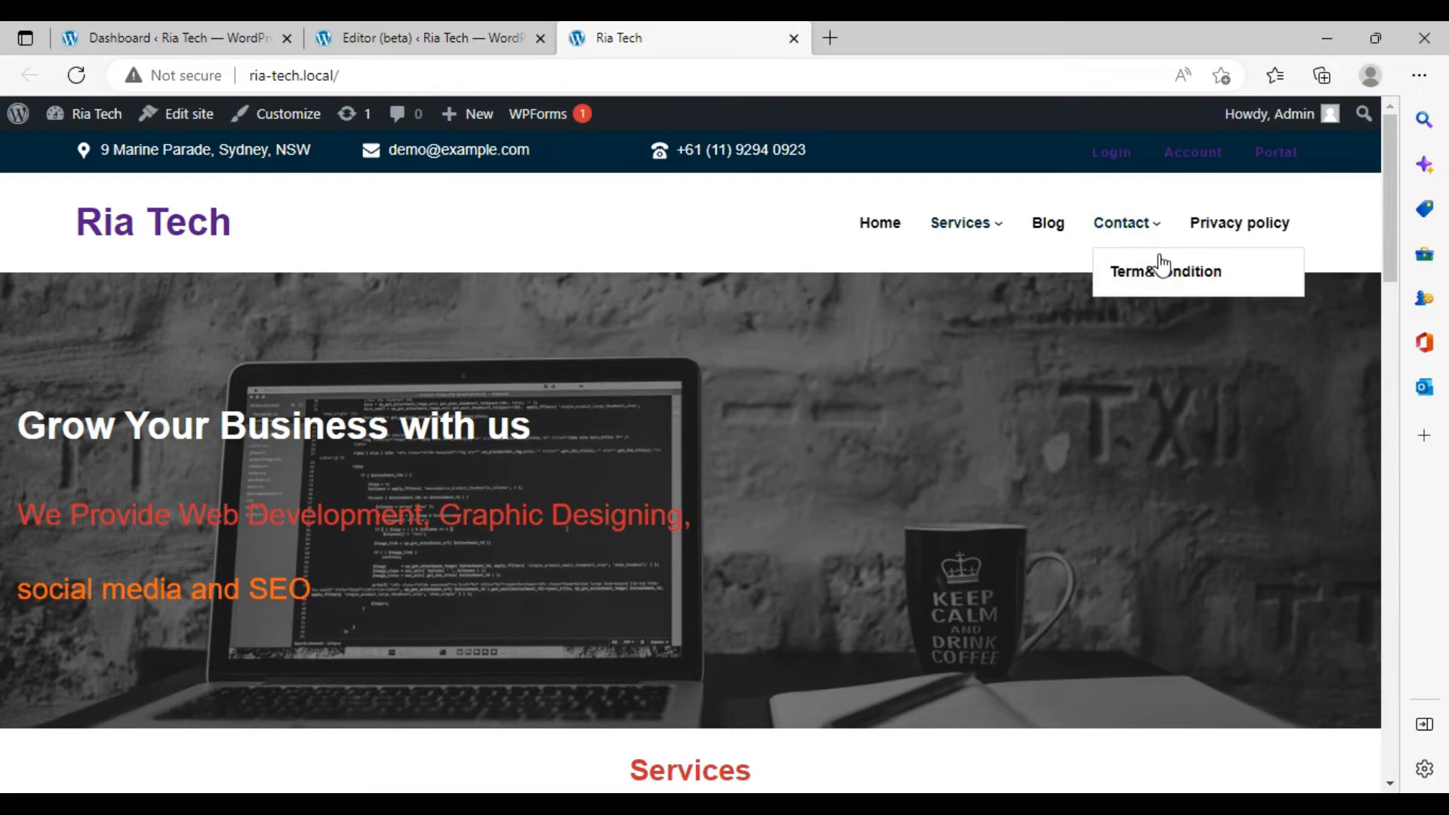
{"action": "mouse_move", "coordinate": [1158, 240]}
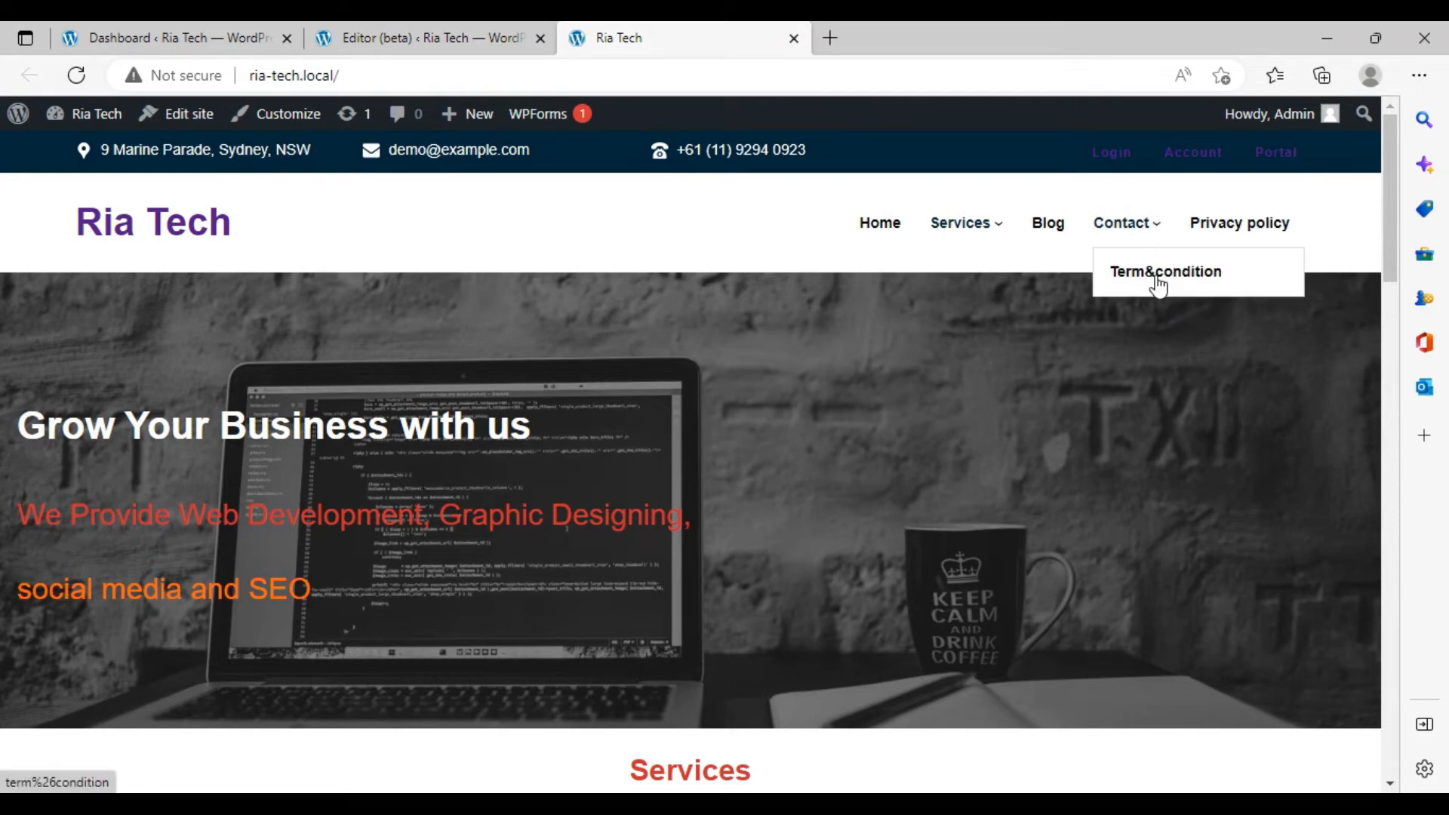
Back in the site editor, set the Blog link's typography size to L in the header navigation.
{"action": "left_click", "coordinate": [501, 34]}
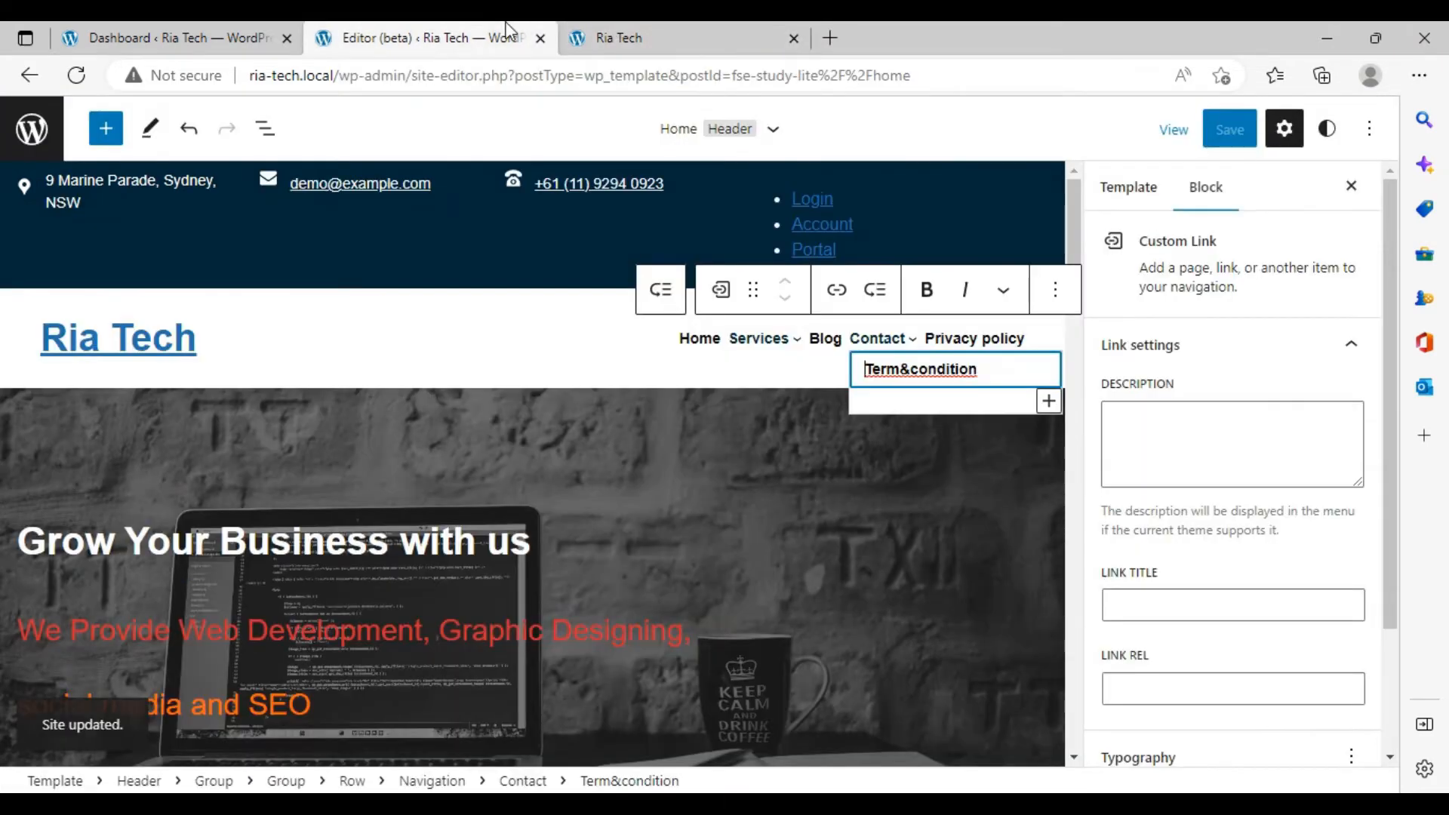
{"action": "scroll", "coordinate": [1294, 510], "scroll_direction": "down", "scroll_amount": 2}
{"action": "mouse_move", "coordinate": [781, 343]}
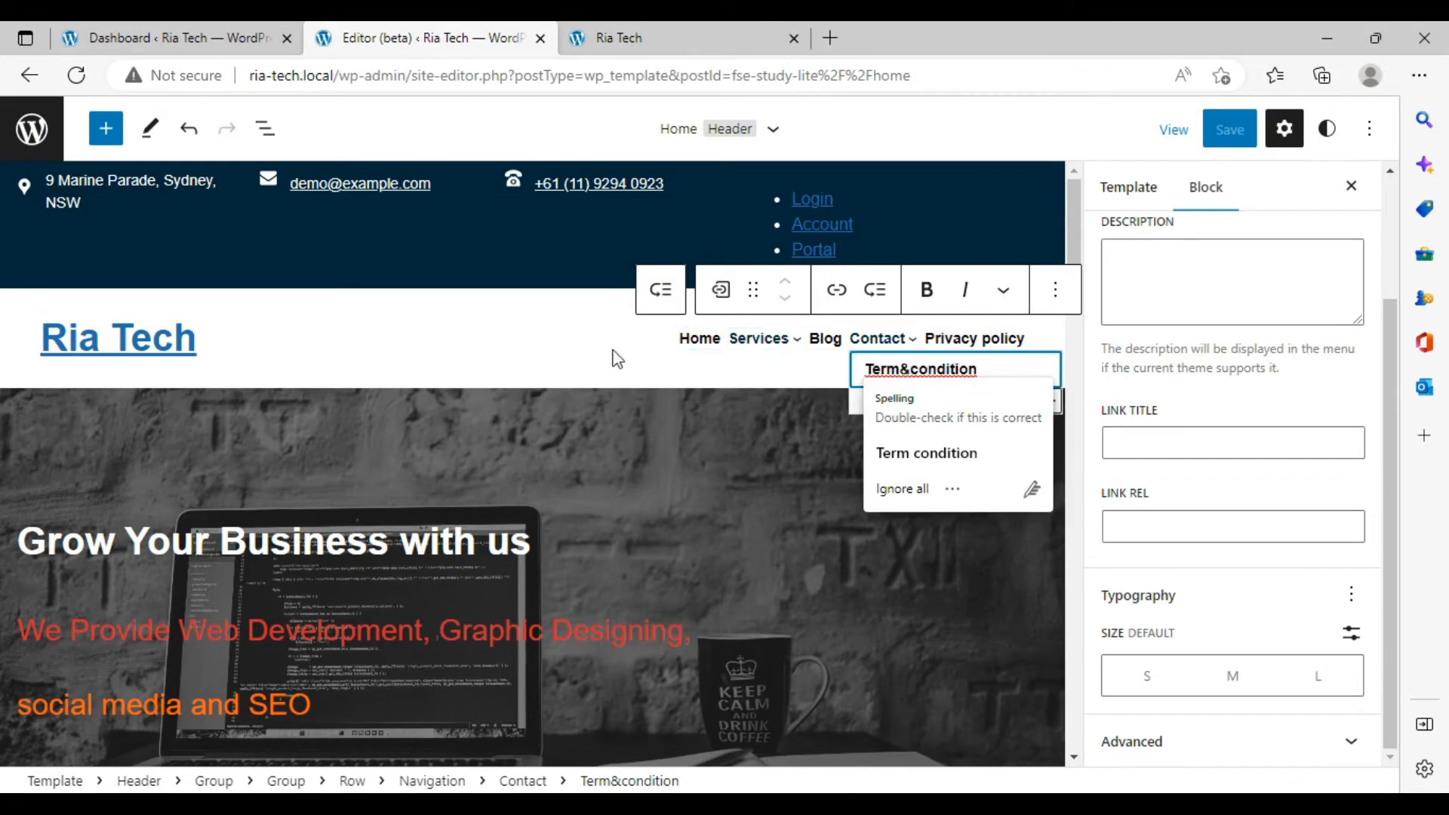
{"action": "left_click", "coordinate": [870, 336]}
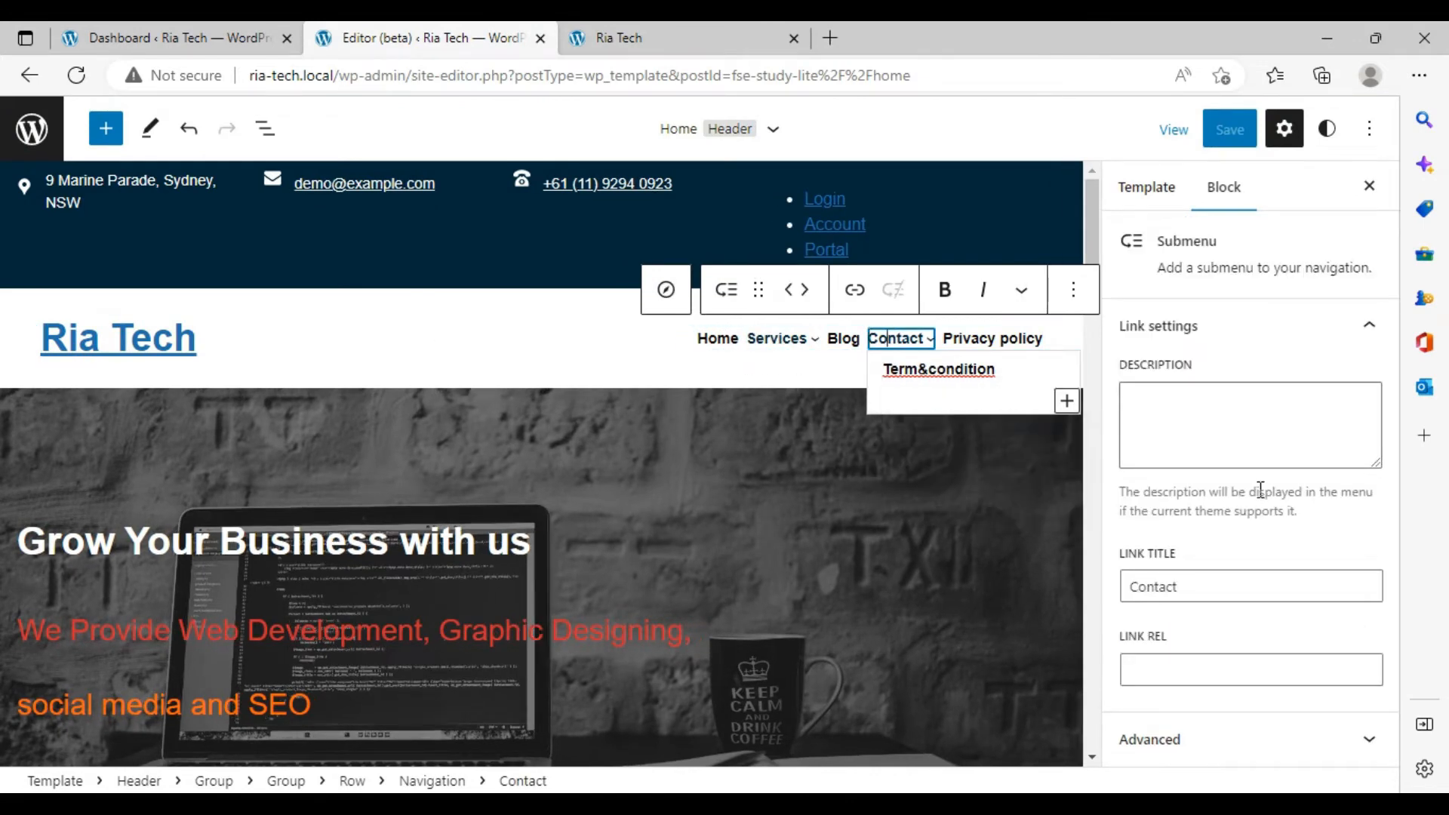
{"action": "left_click", "coordinate": [843, 340]}
{"action": "scroll", "coordinate": [1281, 348], "scroll_direction": "down", "scroll_amount": 2}
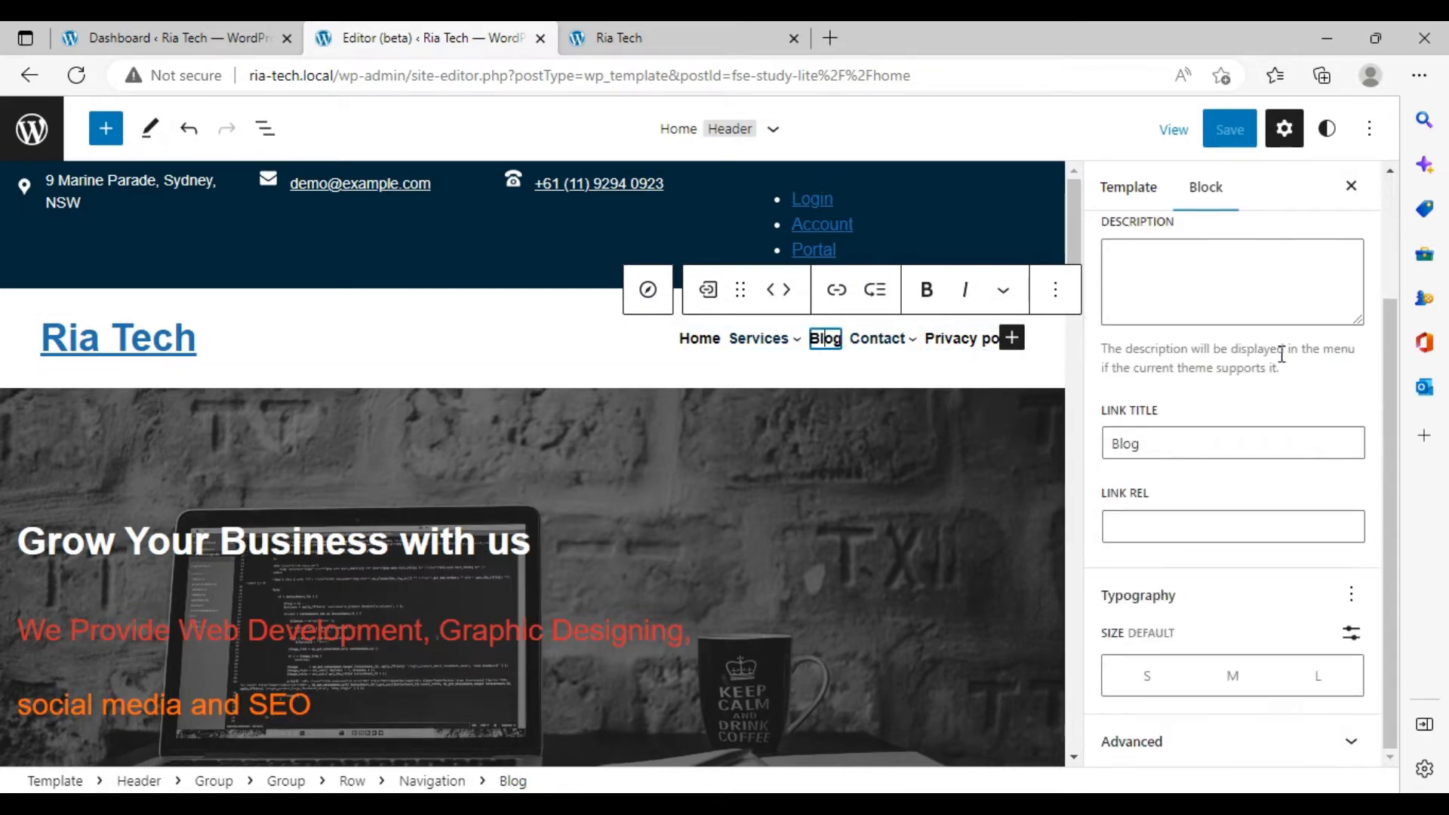
{"action": "left_click", "coordinate": [1333, 690]}
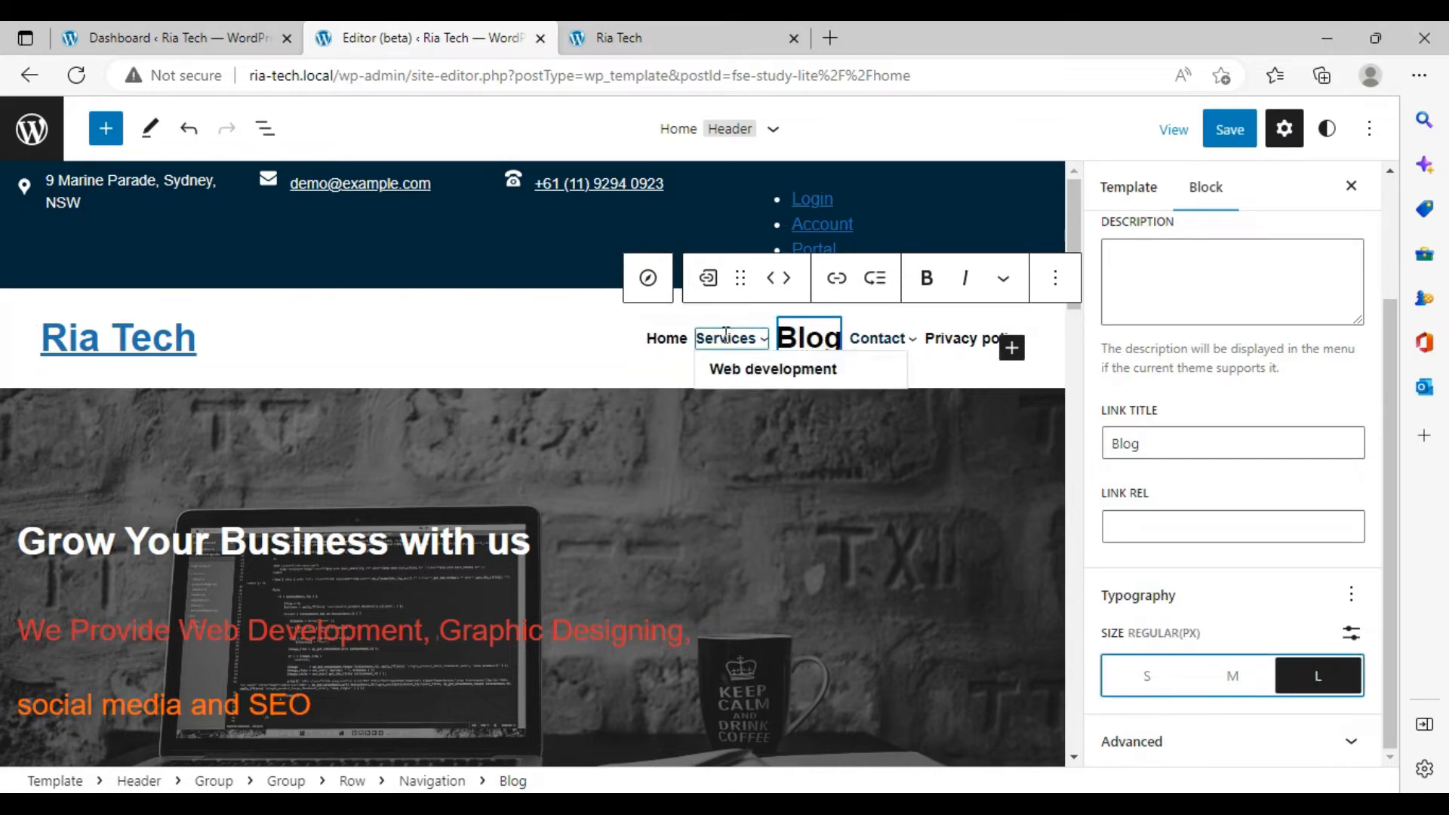
Set the whole header navigation block's custom font size to 25 px and the Blog link's size to S.
{"action": "left_click", "coordinate": [657, 341]}
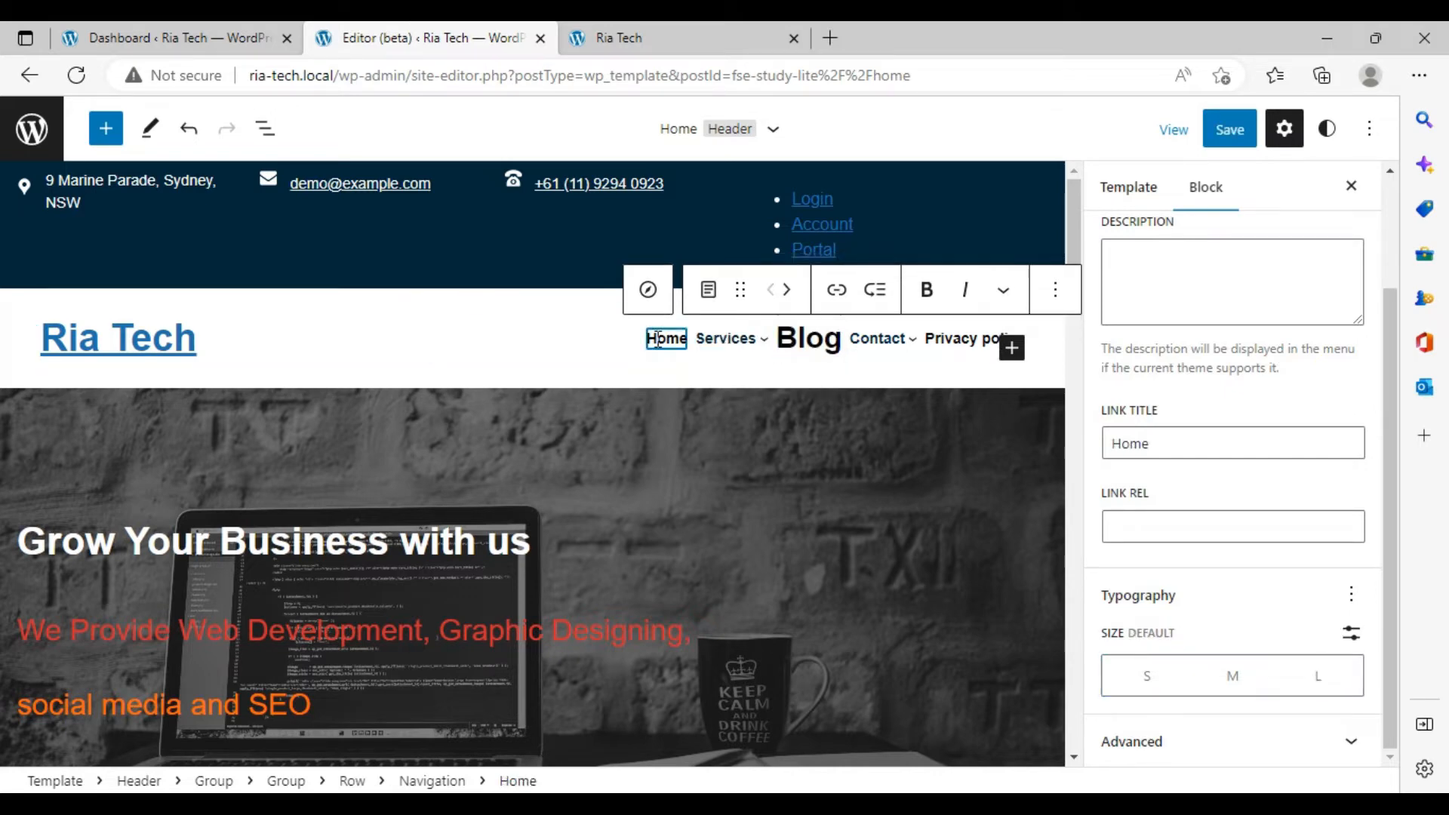
{"action": "left_click", "coordinate": [643, 341]}
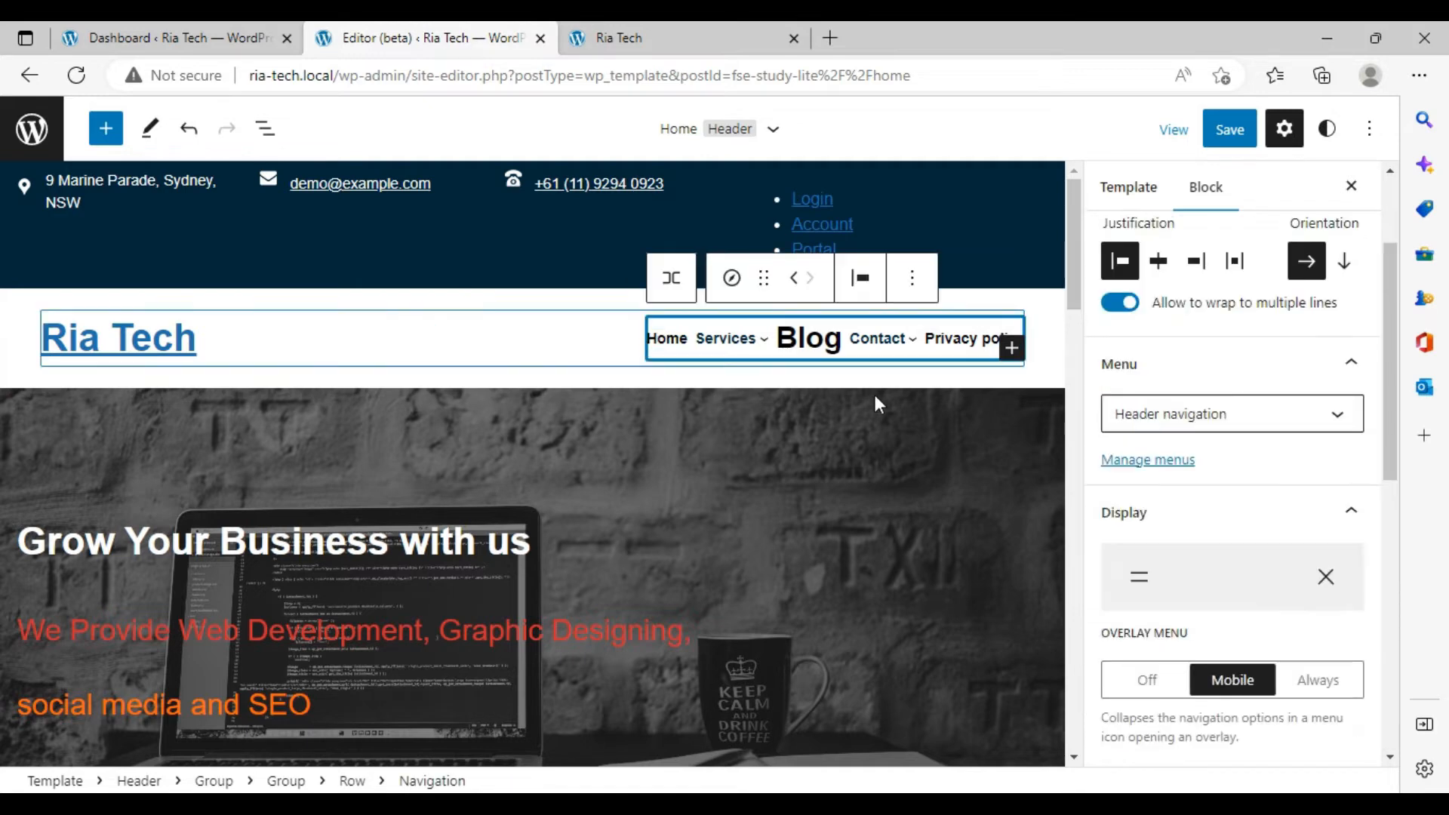
{"action": "scroll", "coordinate": [1139, 569], "scroll_direction": "down", "scroll_amount": 8}
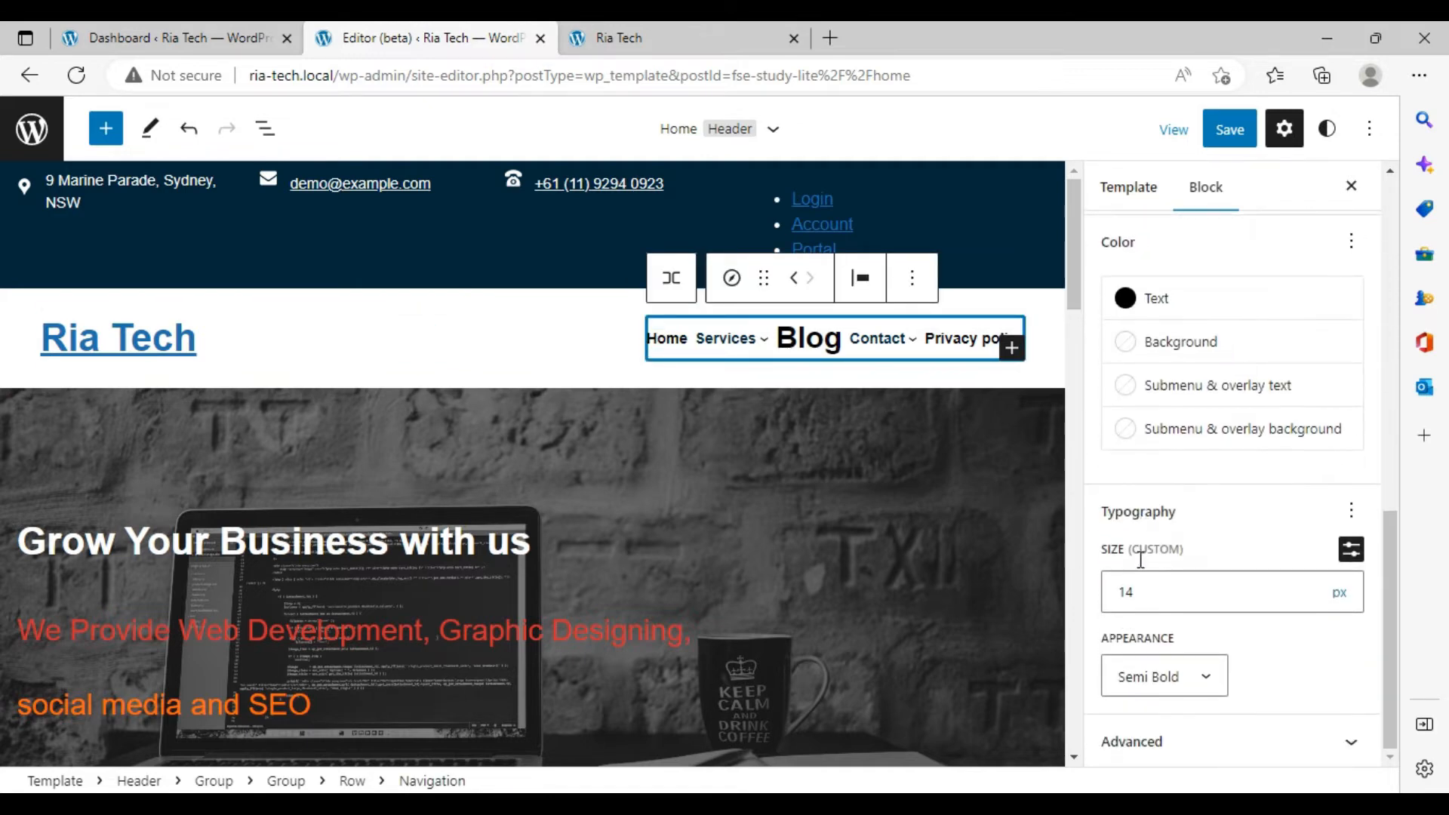
{"action": "left_click", "coordinate": [1238, 605]}
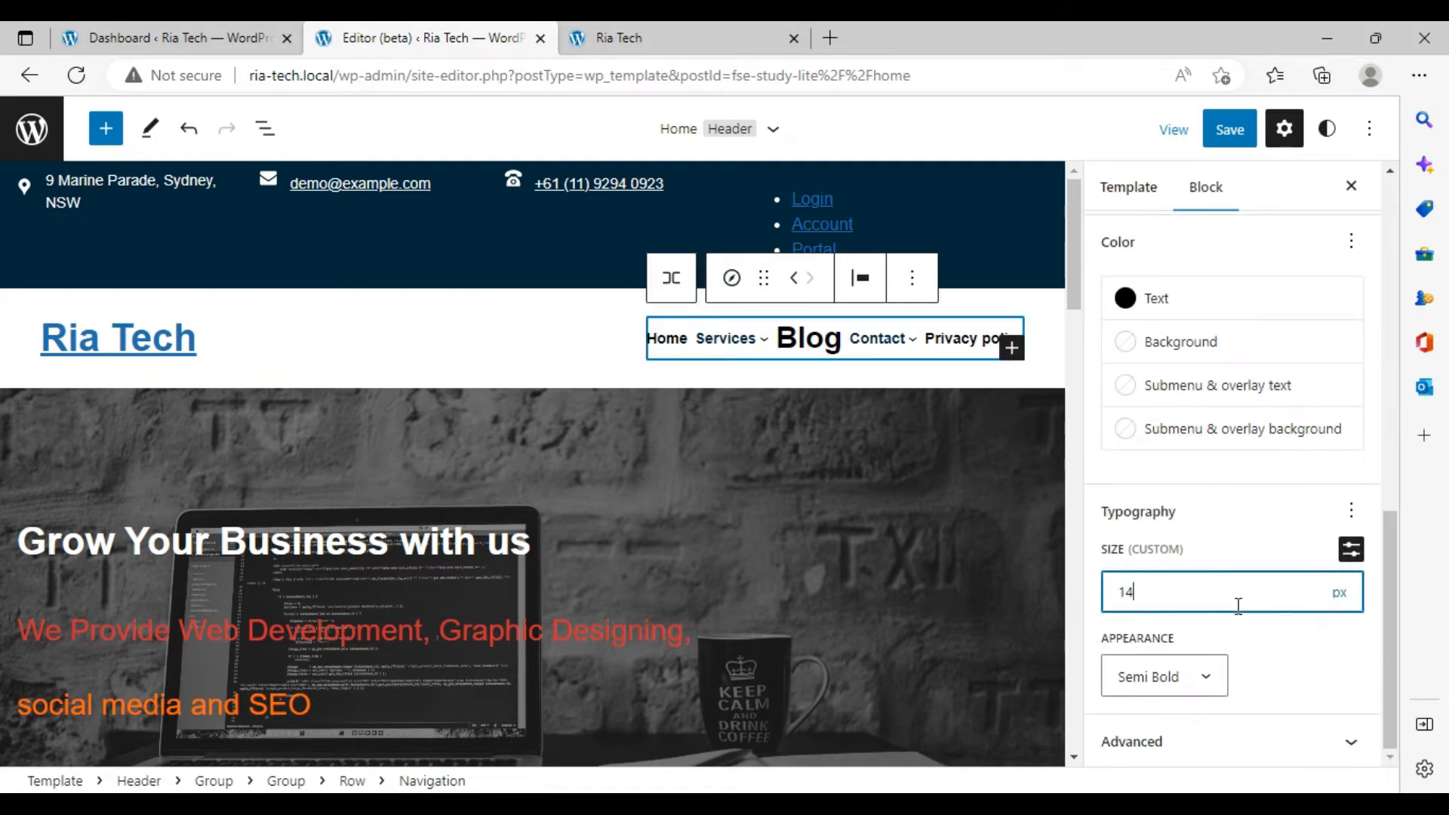
{"action": "key", "text": "BackSpace"}
{"action": "key", "text": "BackSpace"}
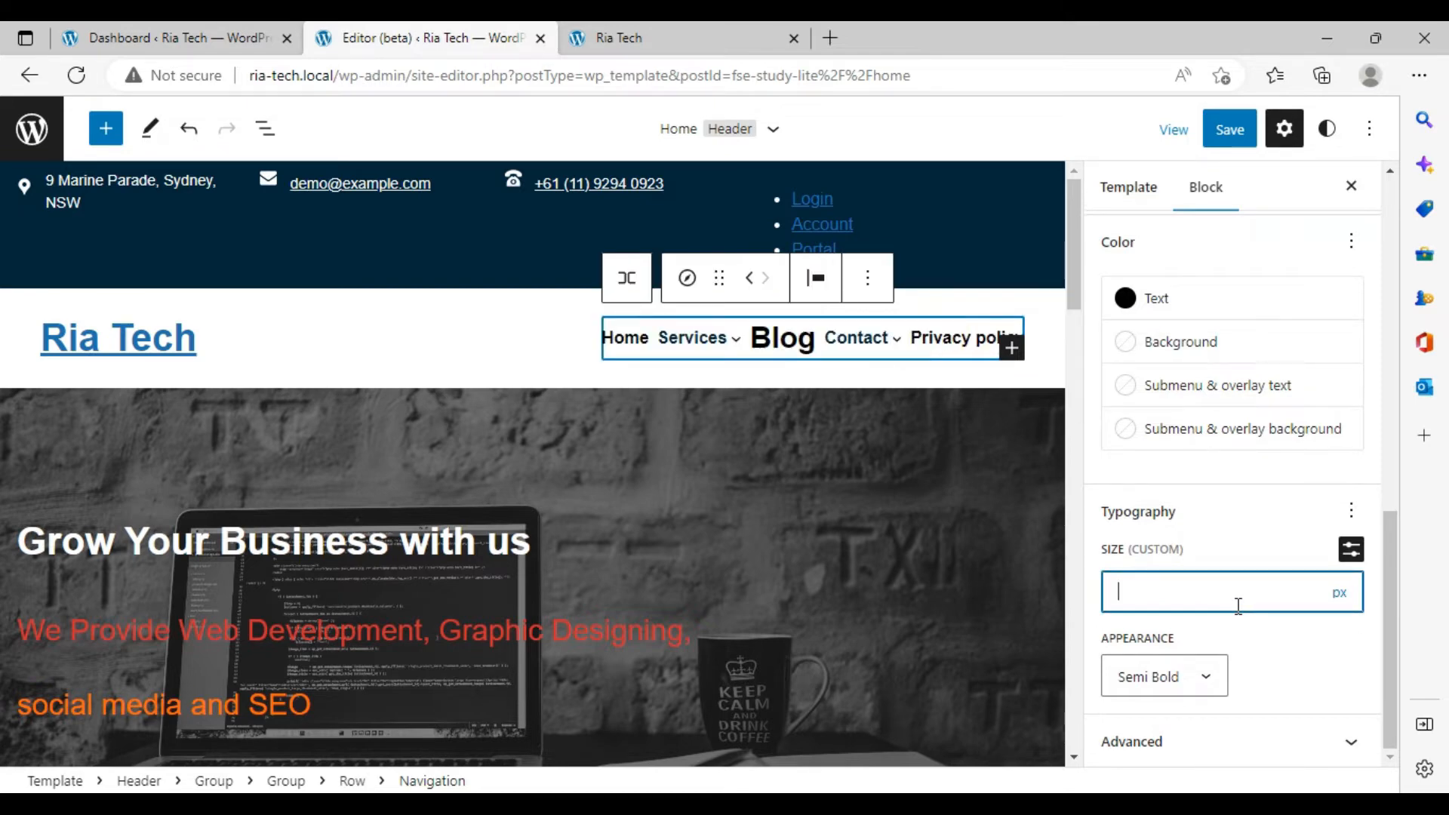
{"action": "type", "text": "25"}
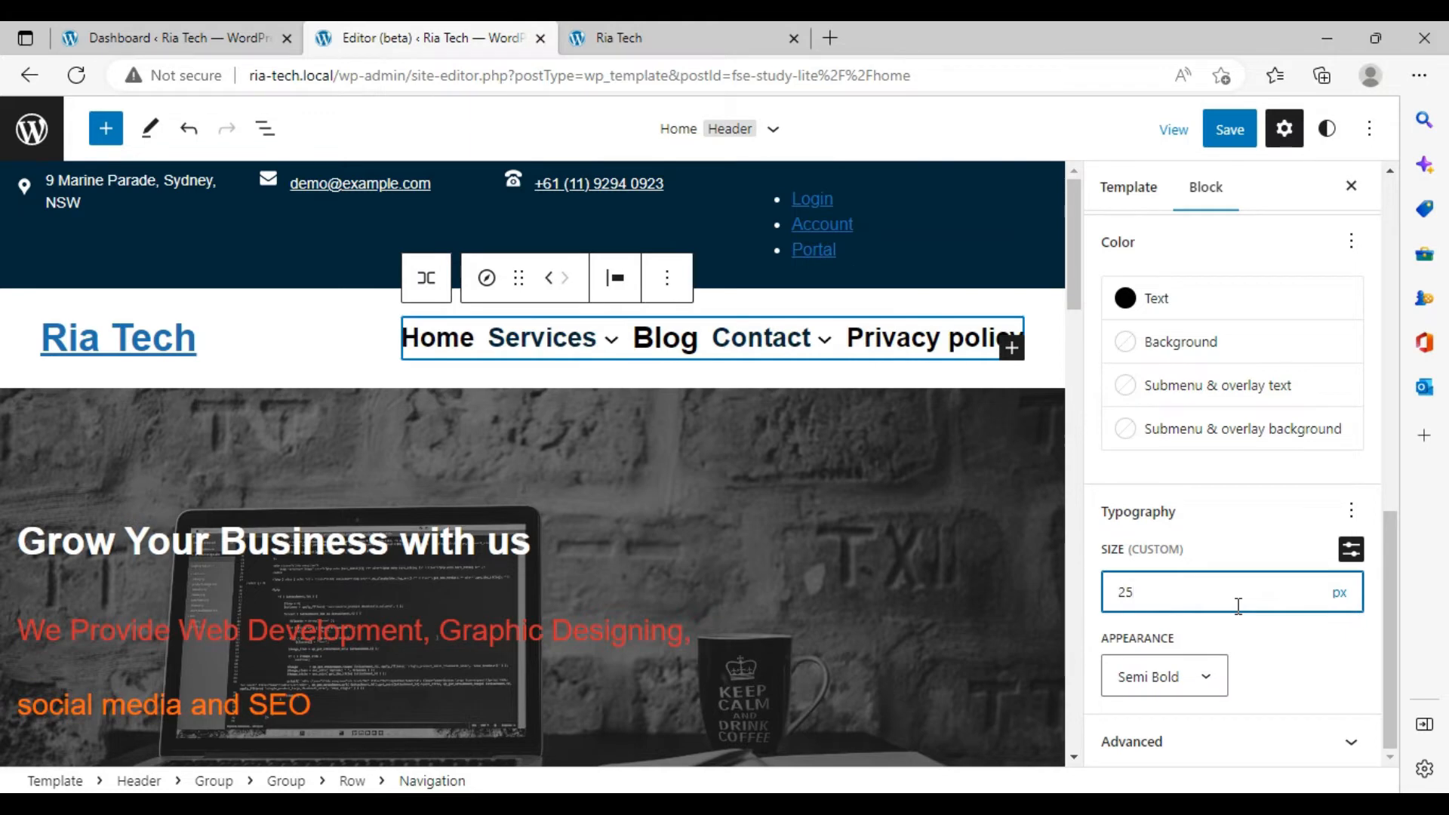
{"action": "left_click", "coordinate": [679, 336]}
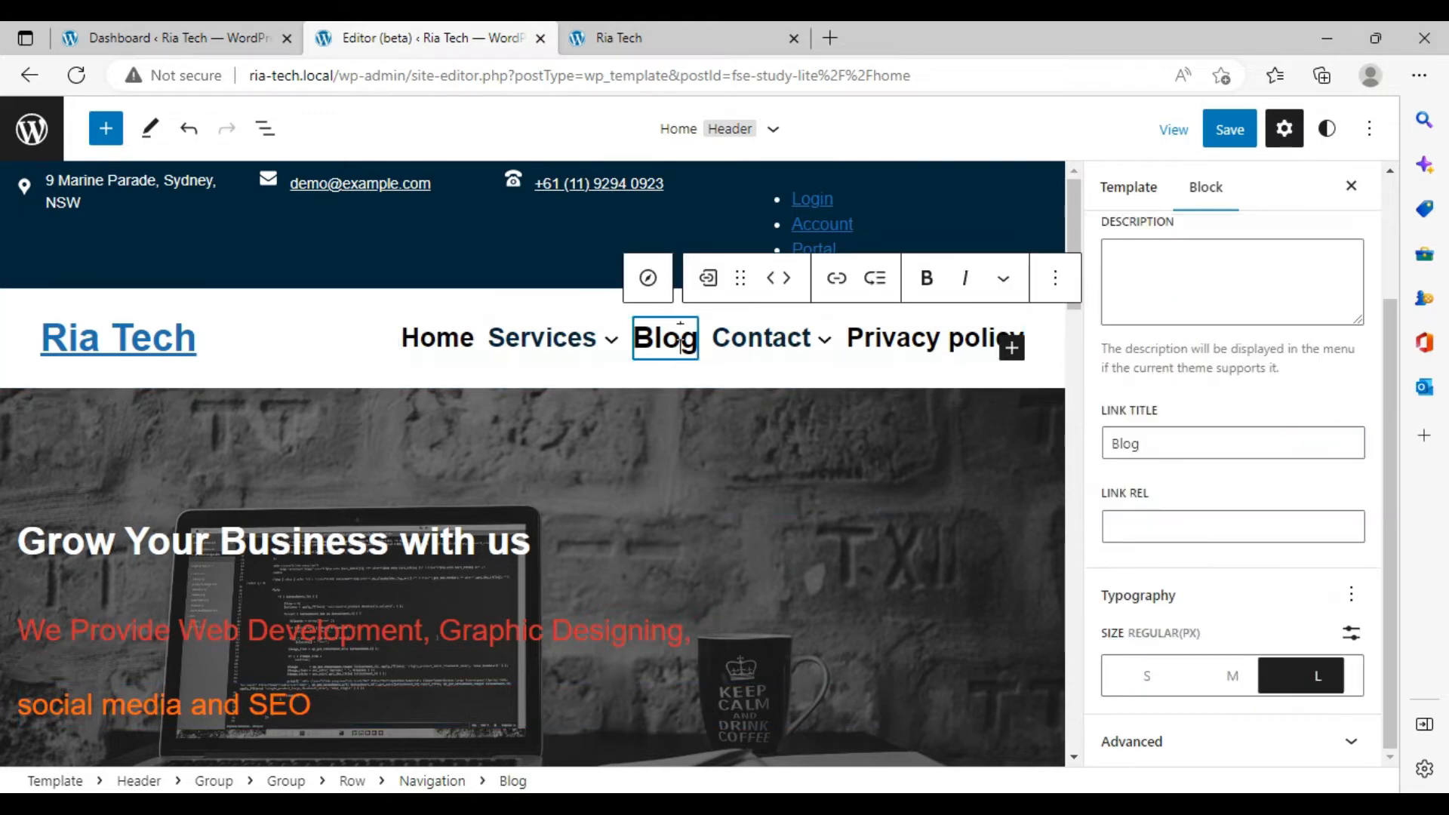
{"action": "left_click", "coordinate": [1142, 689]}
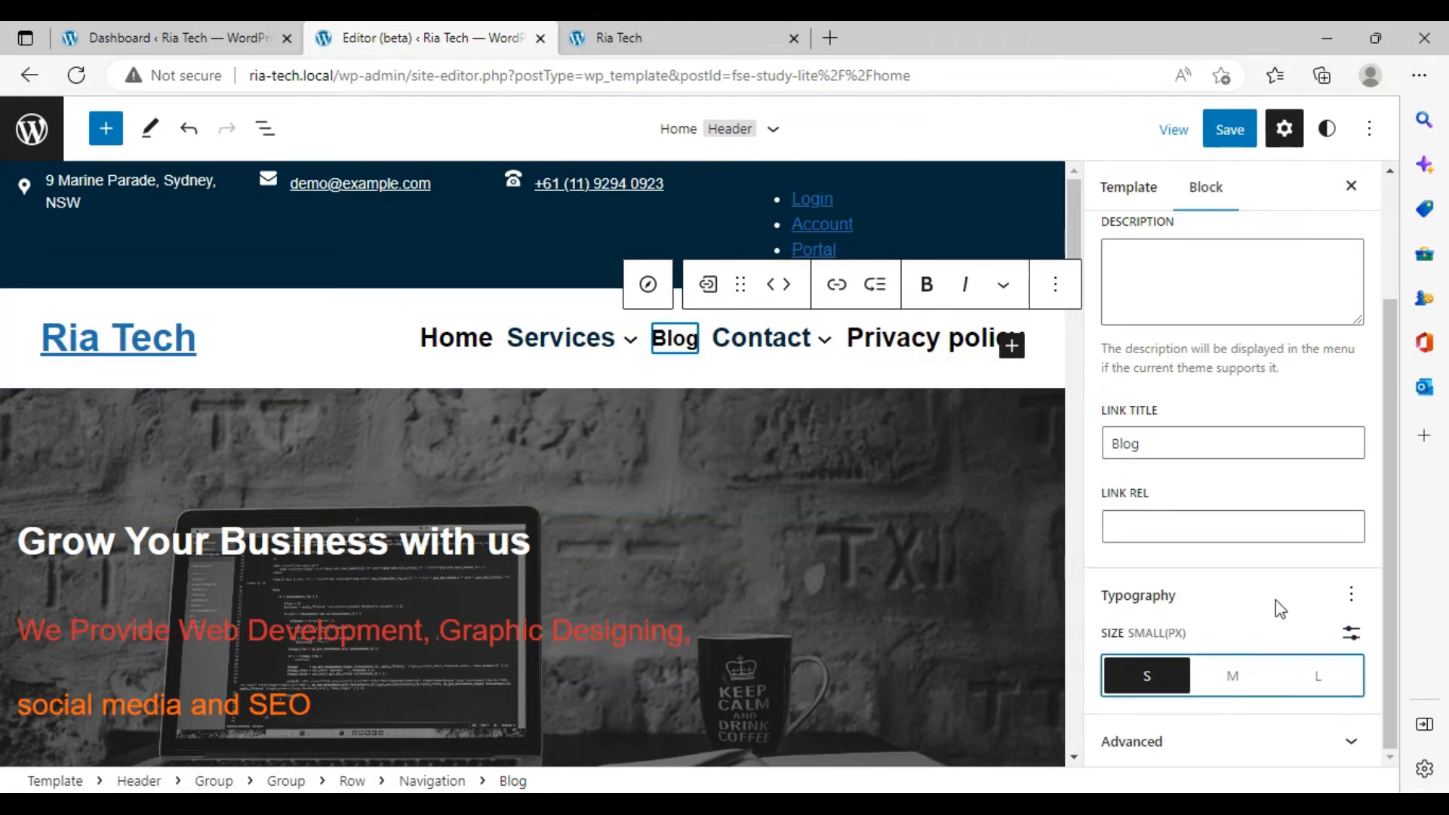
Save the font size changes and reload the live site to check the header menu.
{"action": "left_click", "coordinate": [1233, 122]}
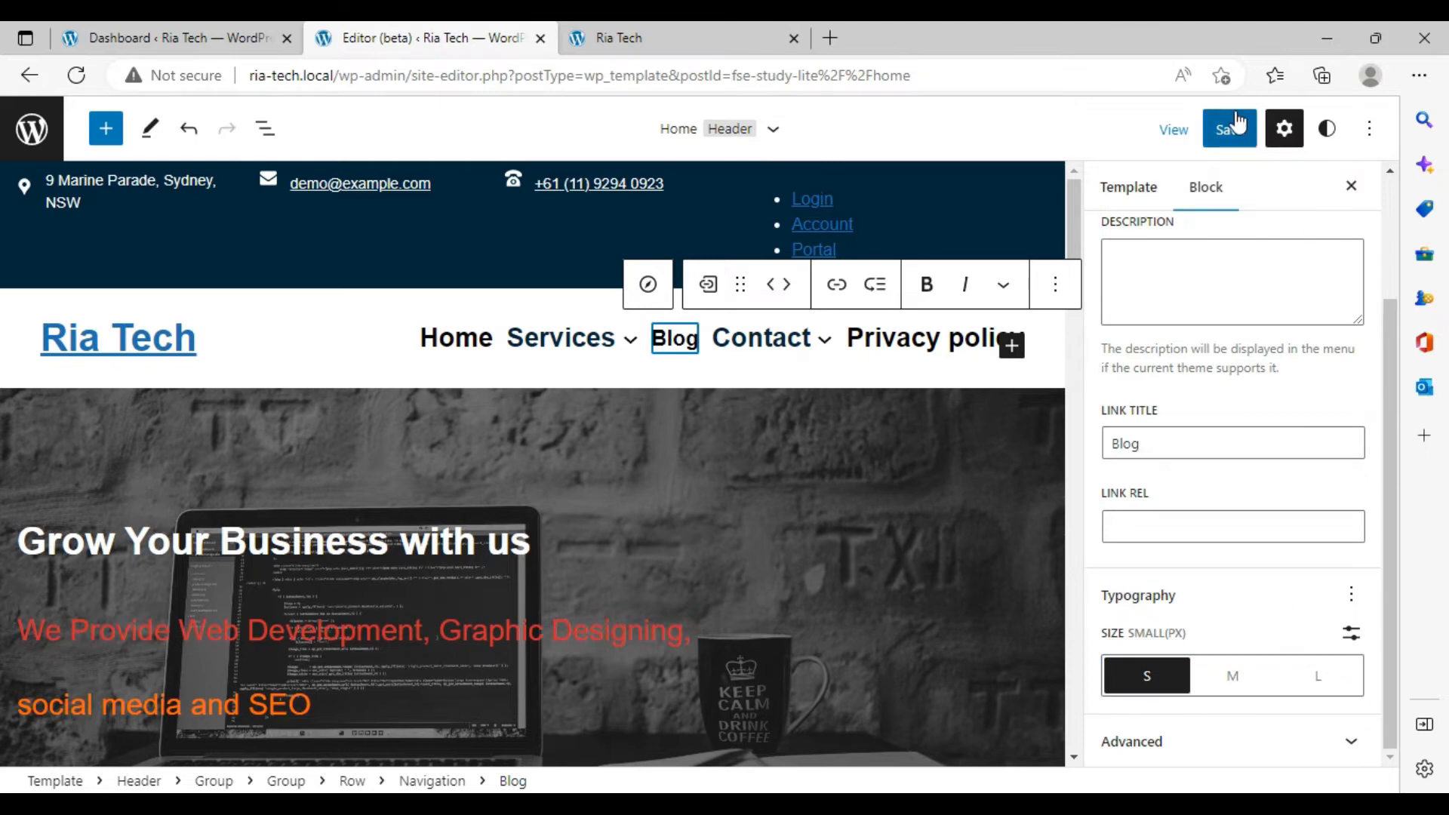
{"action": "left_click", "coordinate": [1236, 120]}
{"action": "left_click", "coordinate": [603, 37]}
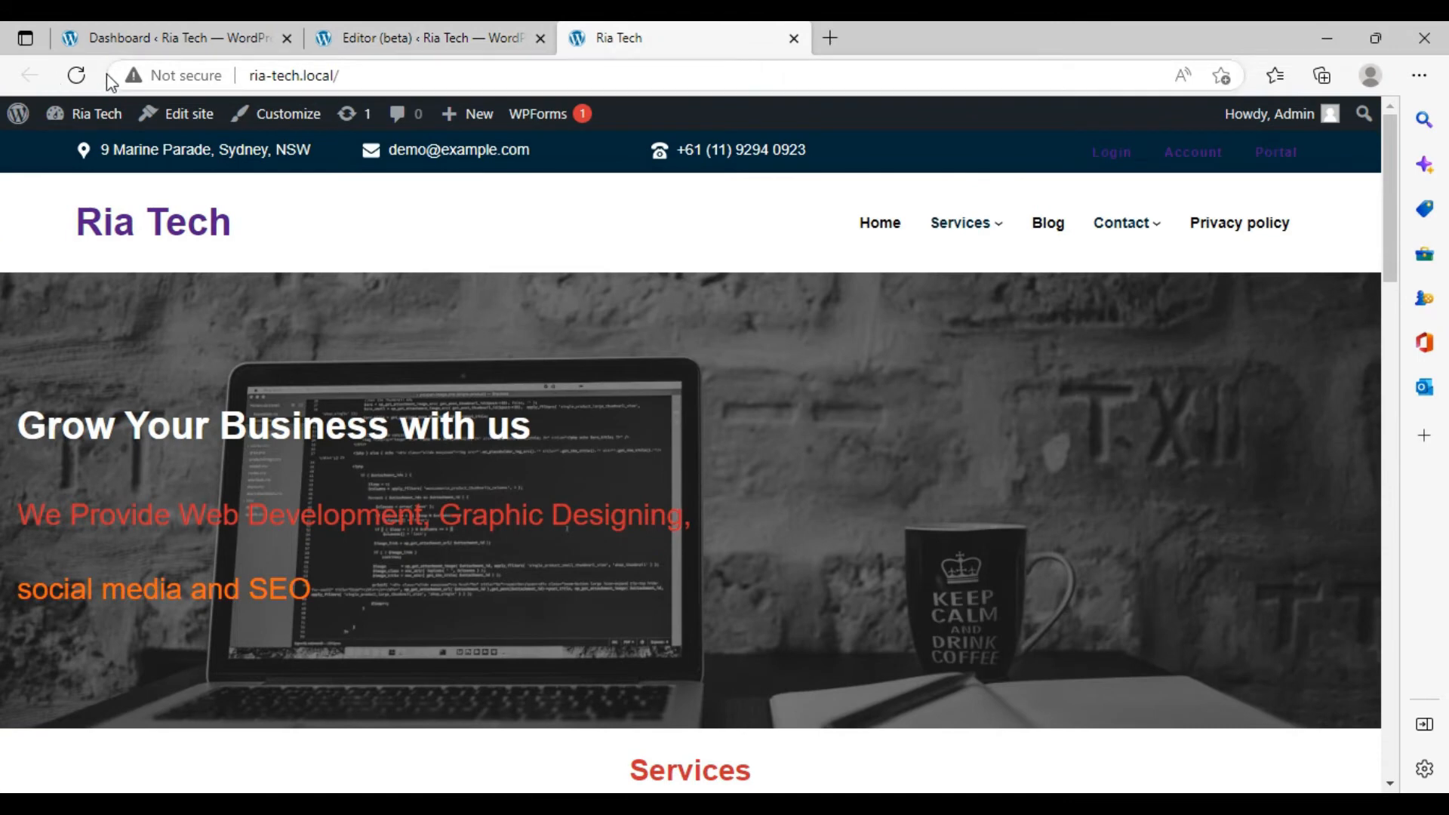
{"action": "left_click", "coordinate": [70, 81]}
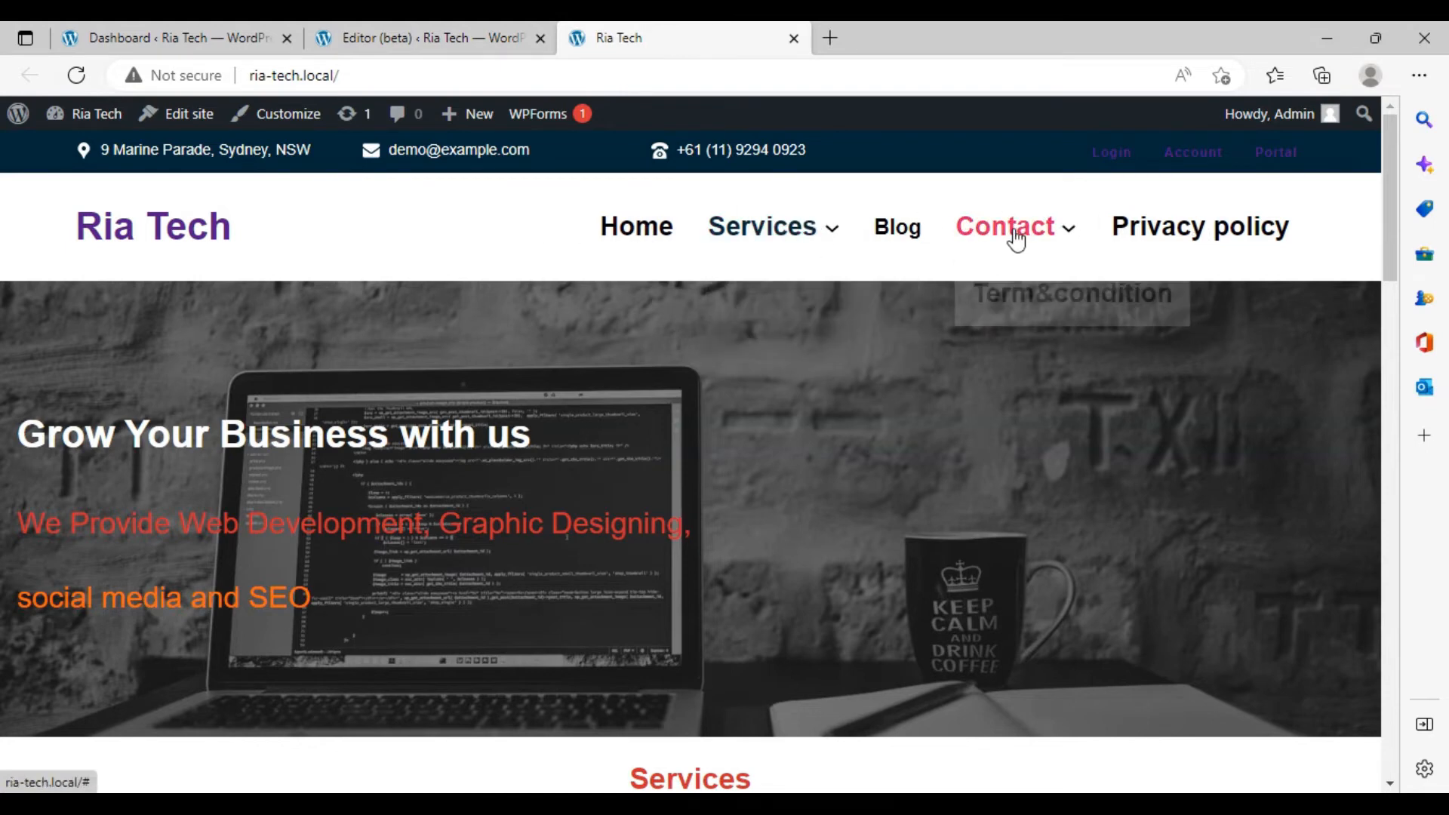
Back in the site editor, try the theme's Grey as the header navigation block's background color and clear it again.
{"action": "left_click", "coordinate": [370, 38]}
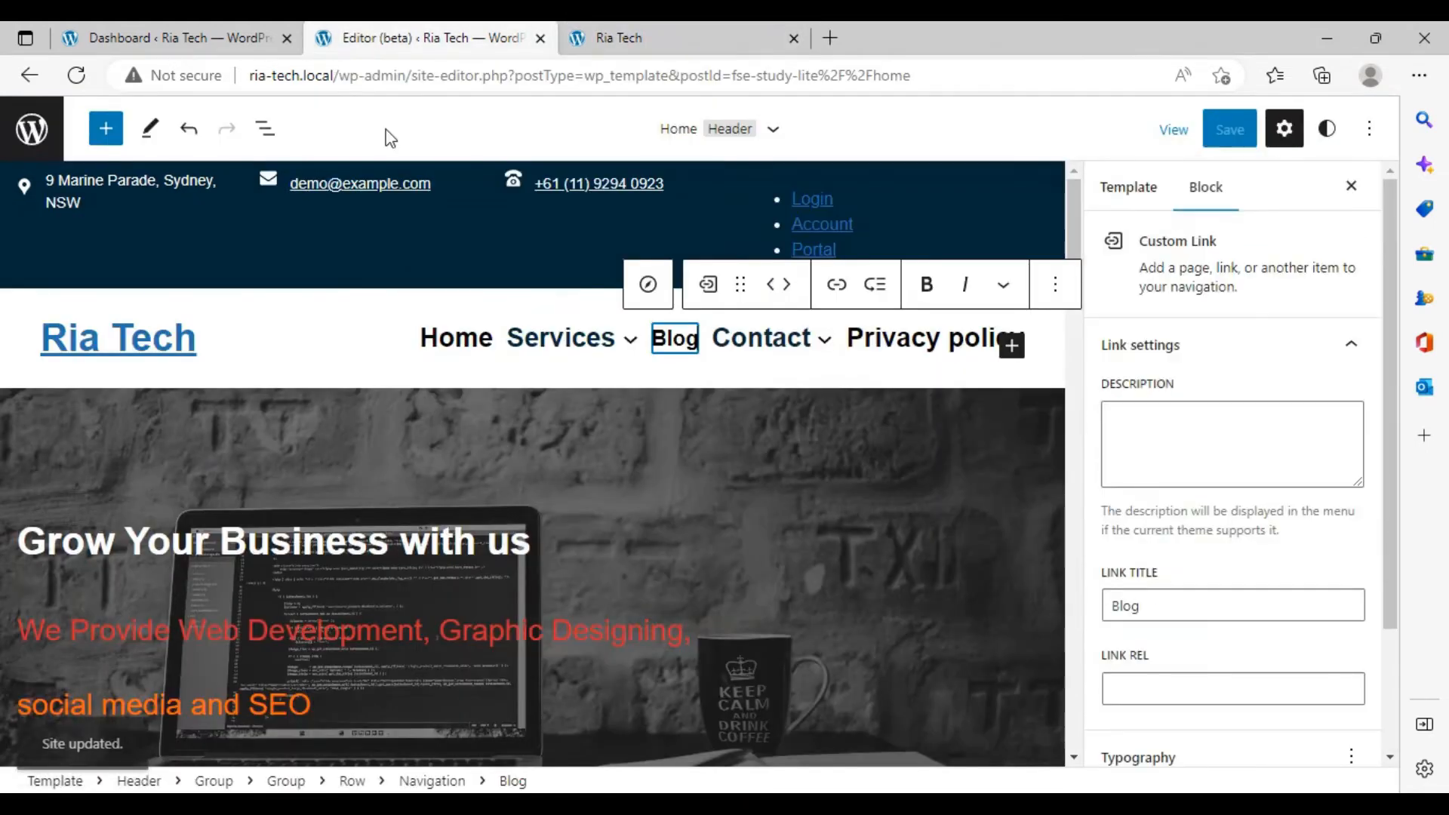
{"action": "left_click", "coordinate": [447, 348]}
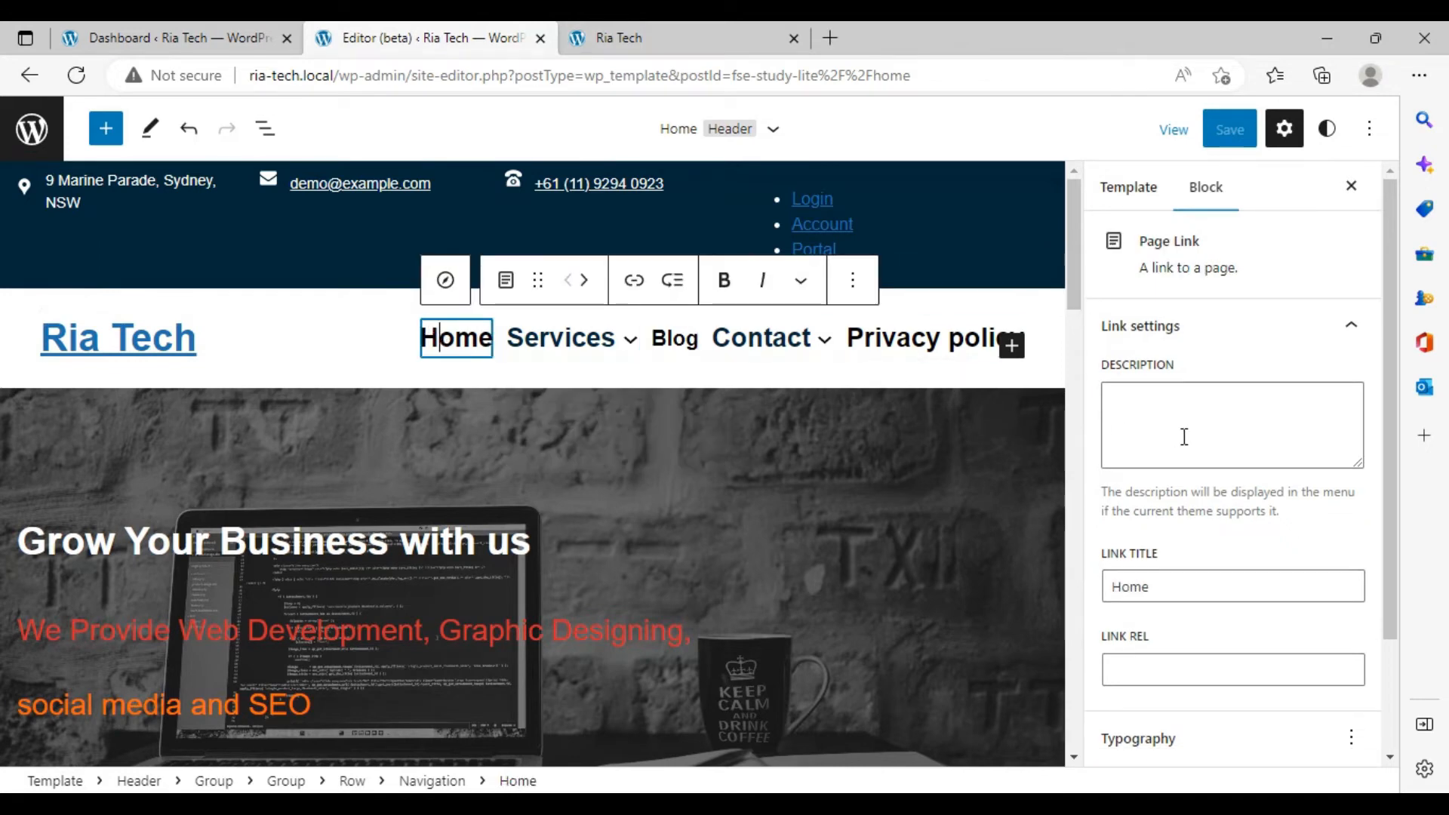
{"action": "scroll", "coordinate": [1184, 436], "scroll_direction": "down", "scroll_amount": 3}
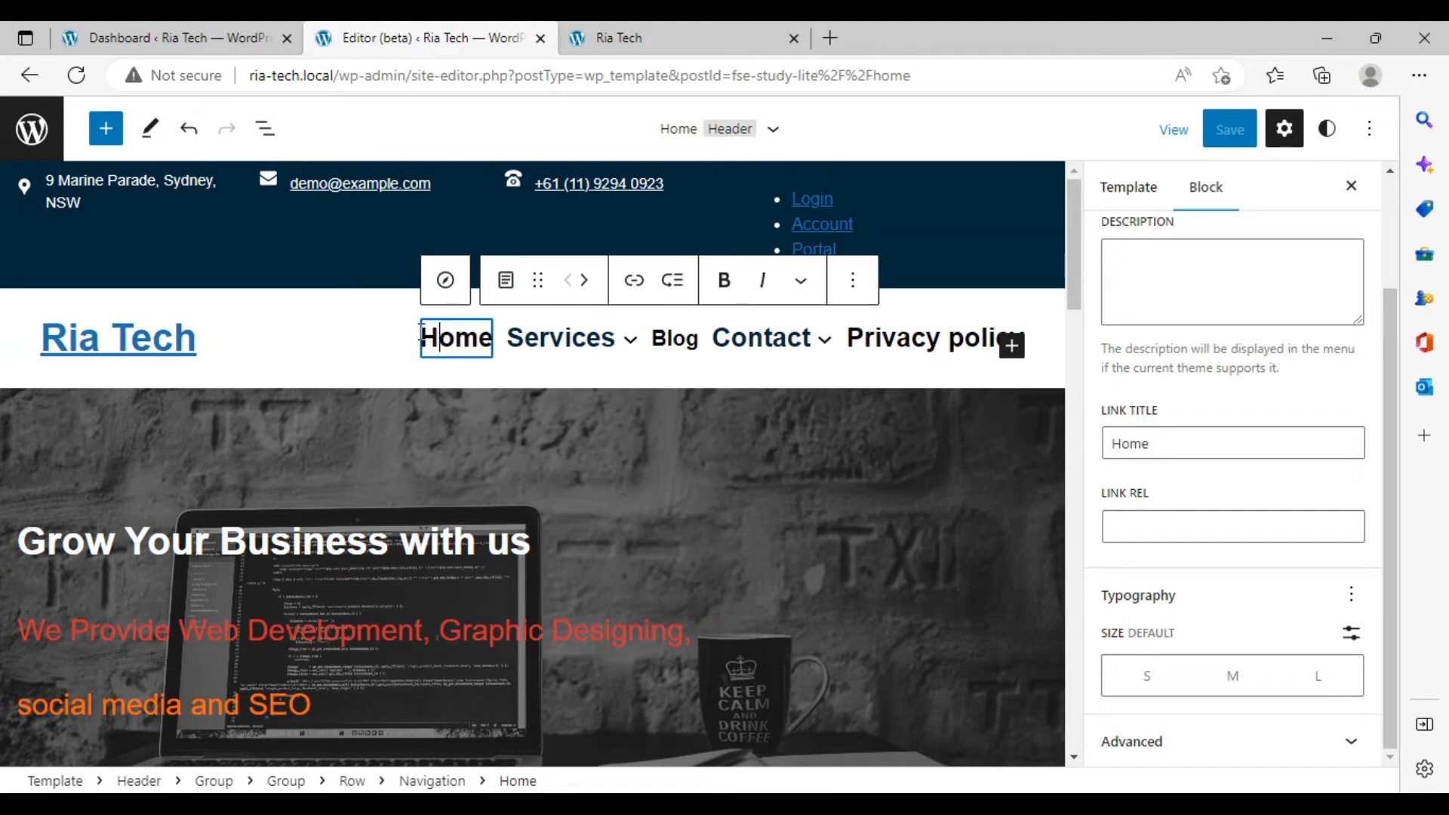
{"action": "left_click", "coordinate": [415, 326]}
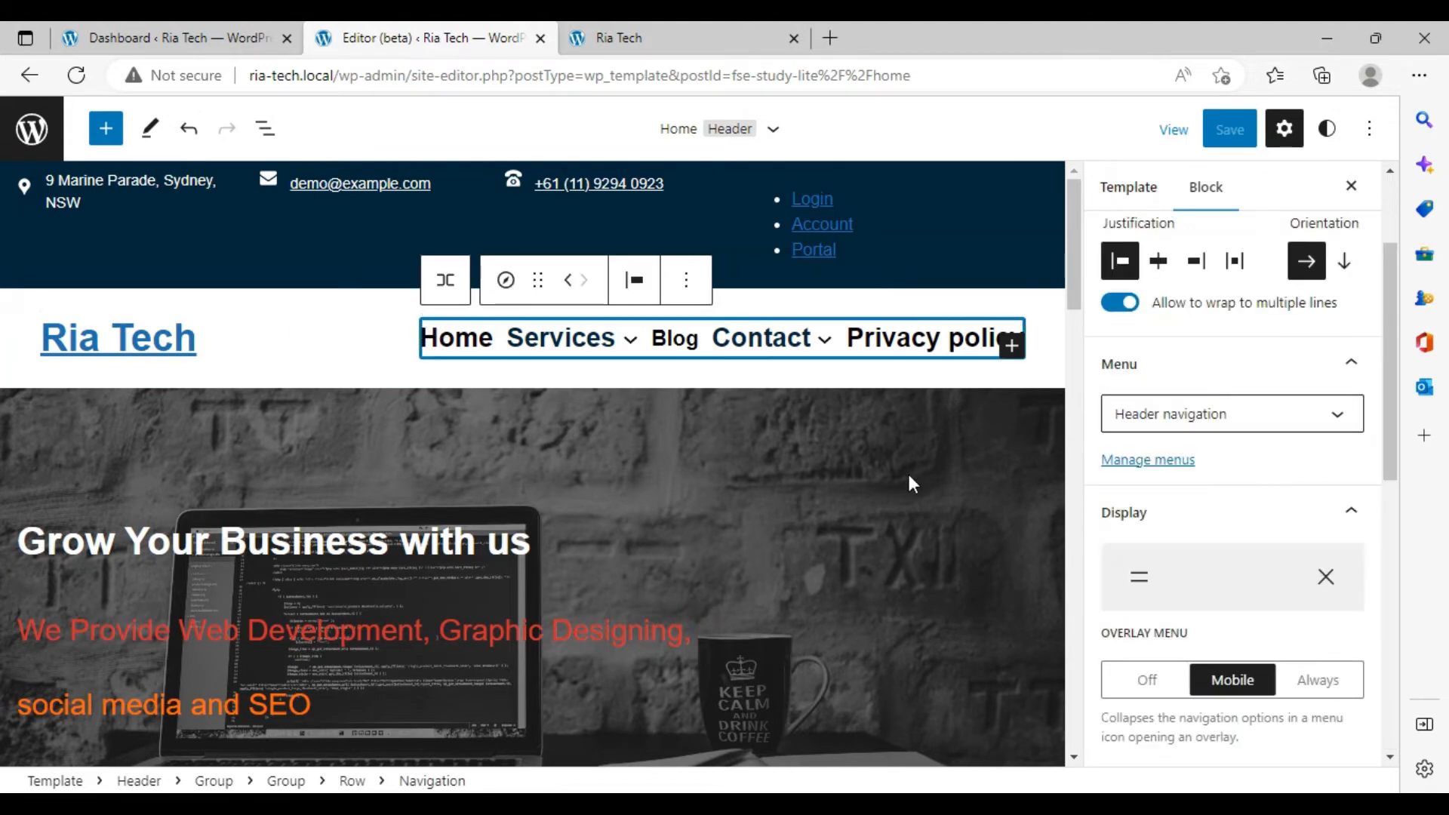
{"action": "scroll", "coordinate": [1109, 538], "scroll_direction": "down", "scroll_amount": 4}
{"action": "scroll", "coordinate": [1125, 537], "scroll_direction": "down", "scroll_amount": 2}
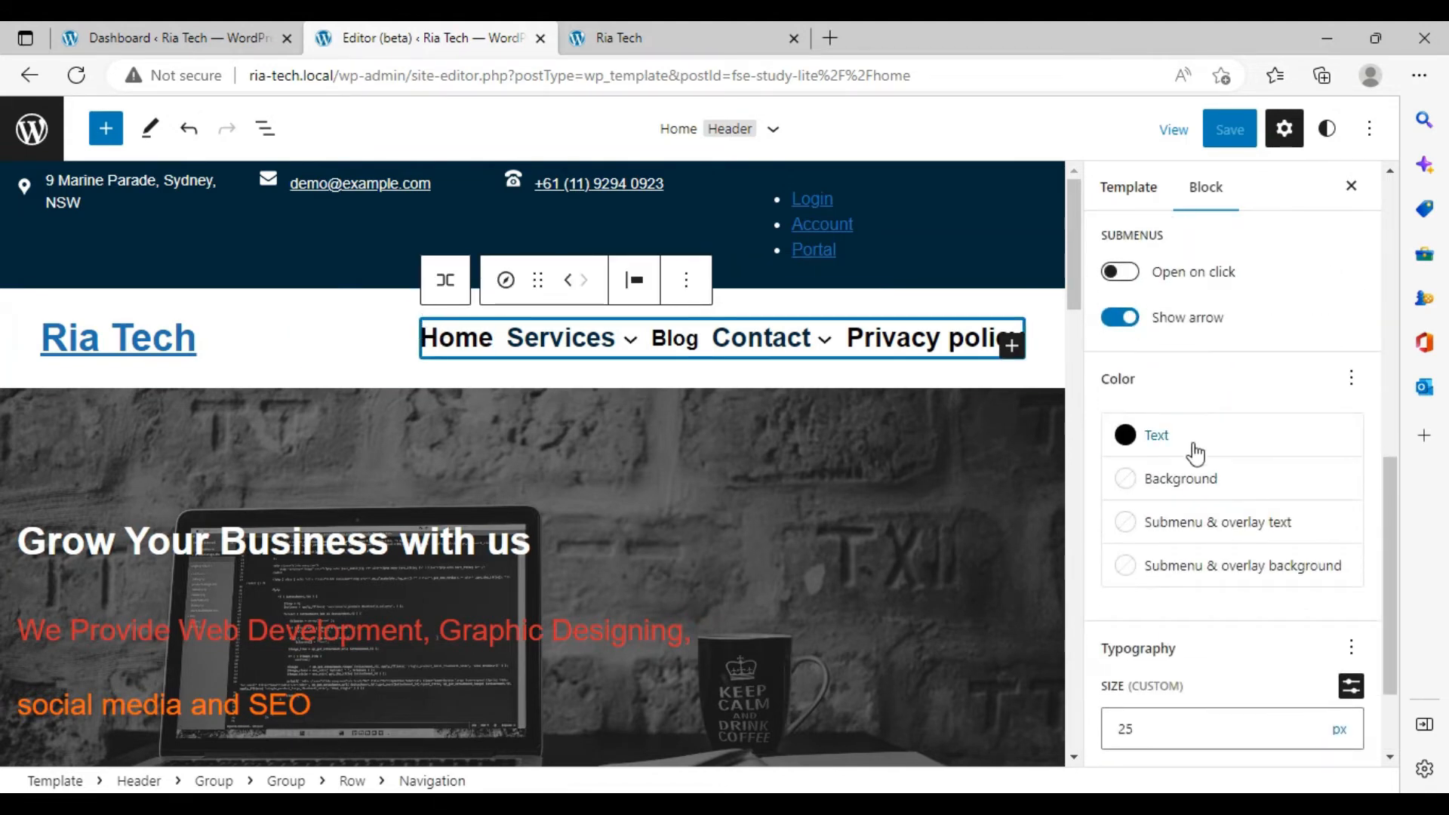
{"action": "left_click", "coordinate": [1195, 478]}
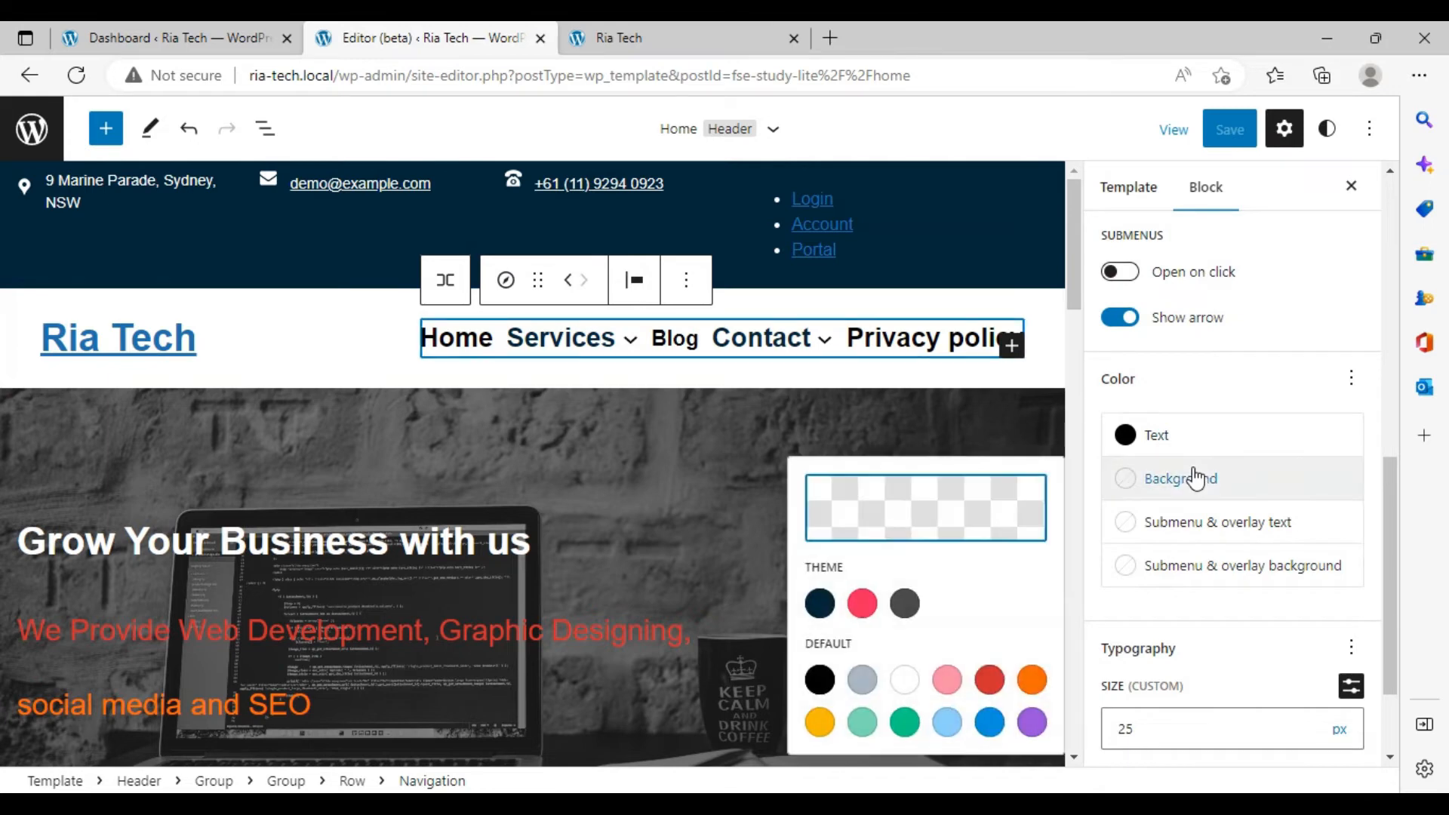
{"action": "left_click", "coordinate": [914, 609]}
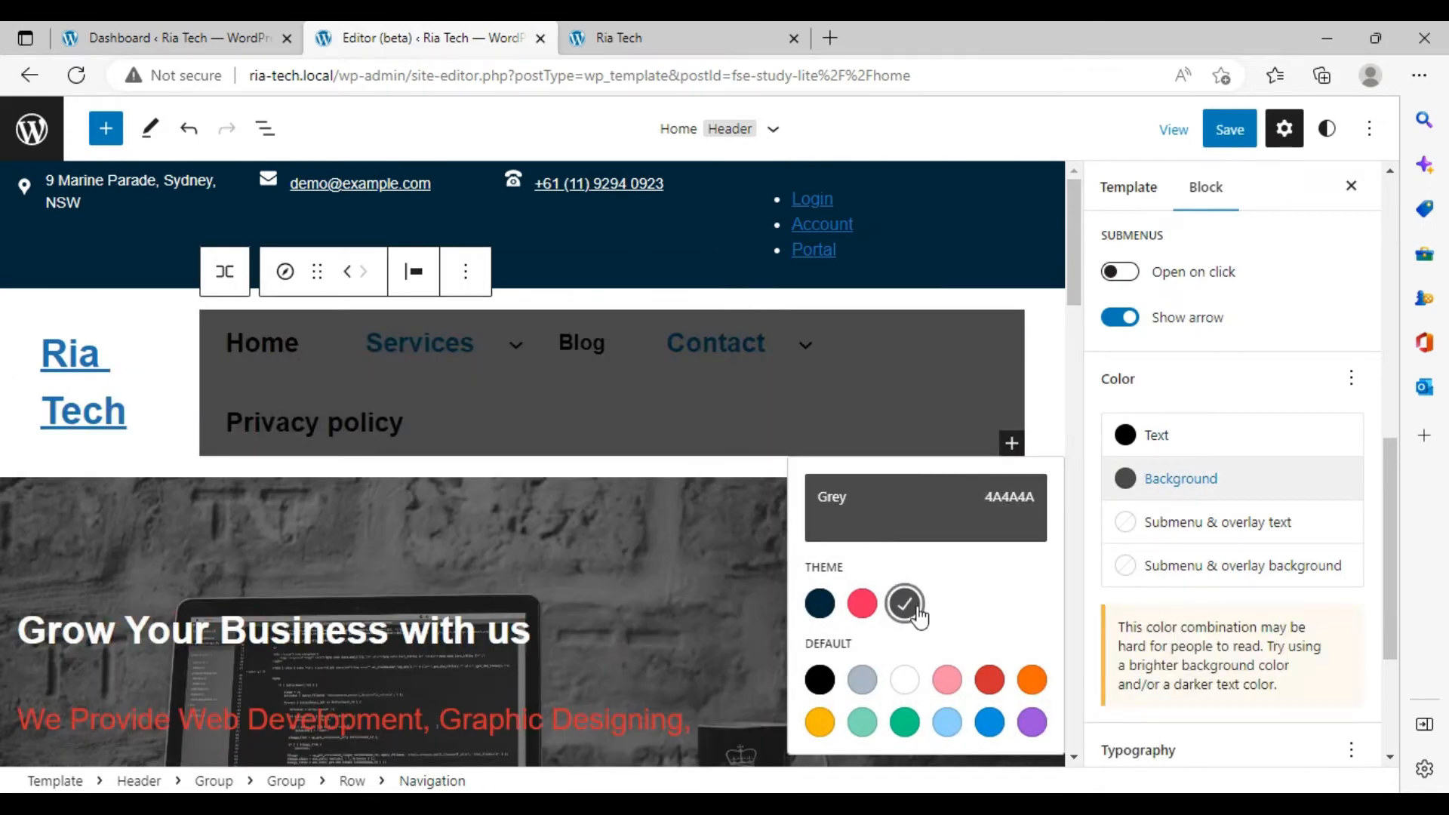
{"action": "left_click", "coordinate": [913, 609]}
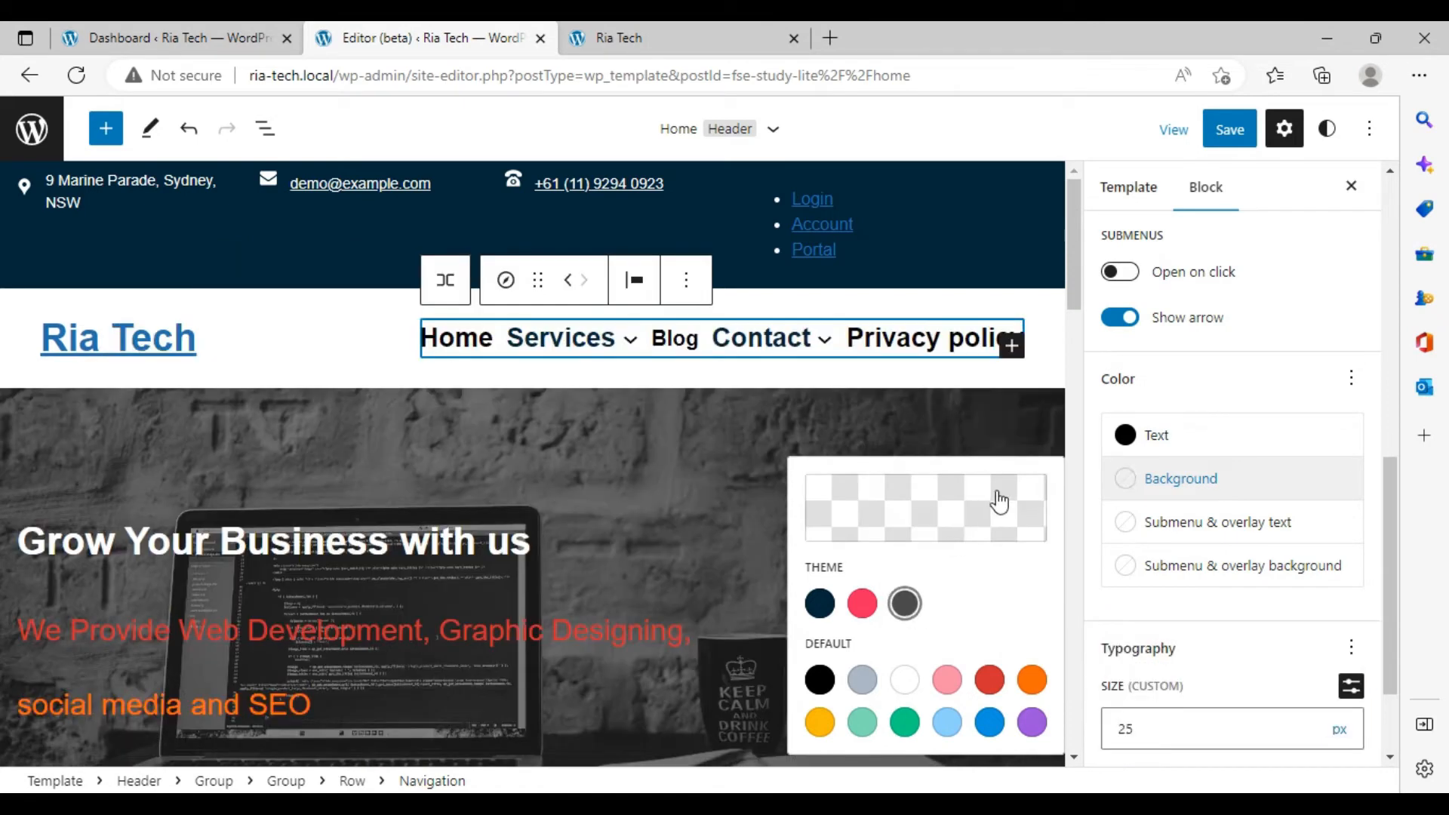
Set the header navigation block's submenu and overlay text color to Pale pink and save the change.
{"action": "left_click", "coordinate": [1197, 536]}
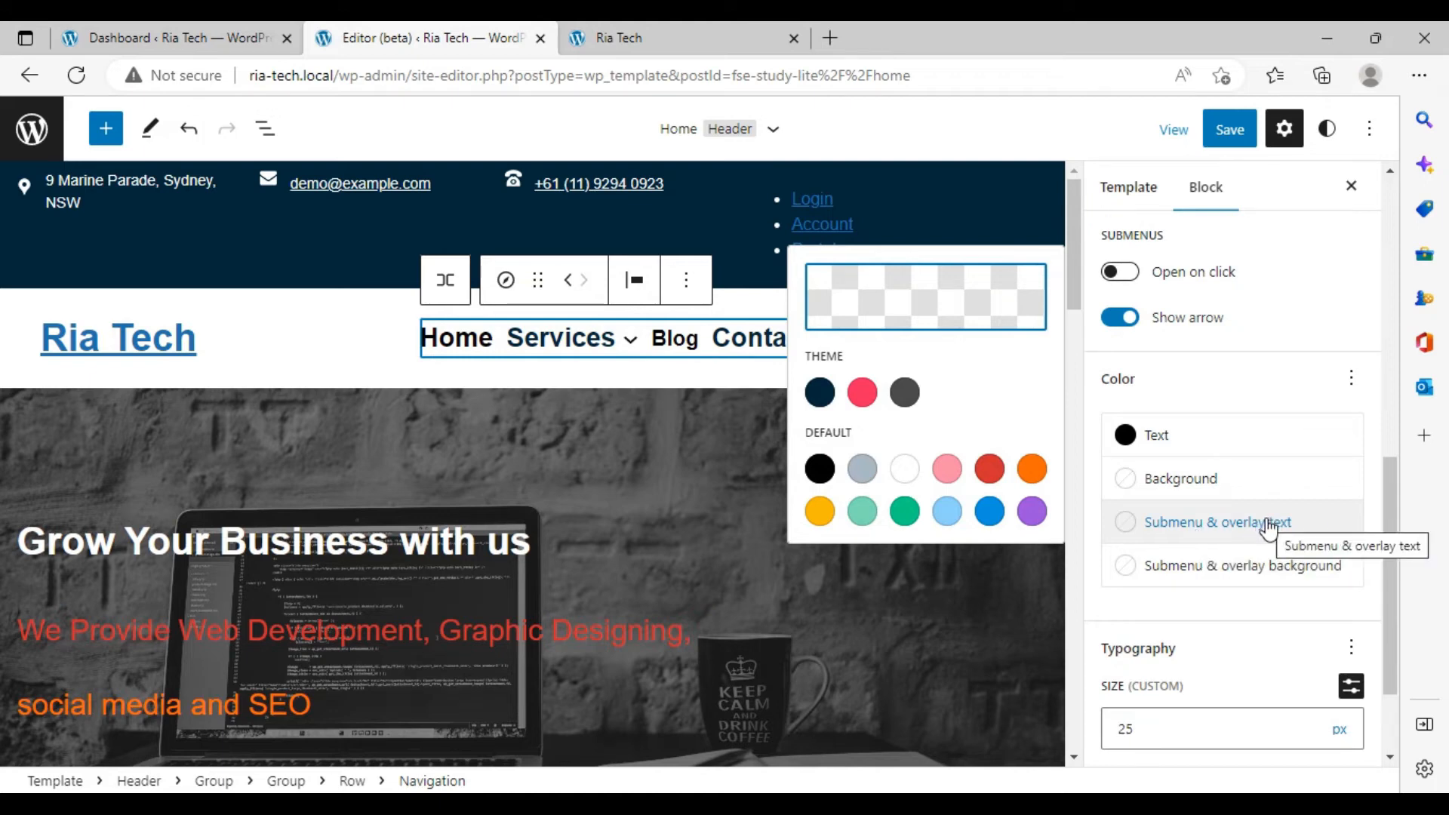
{"action": "left_click", "coordinate": [946, 469]}
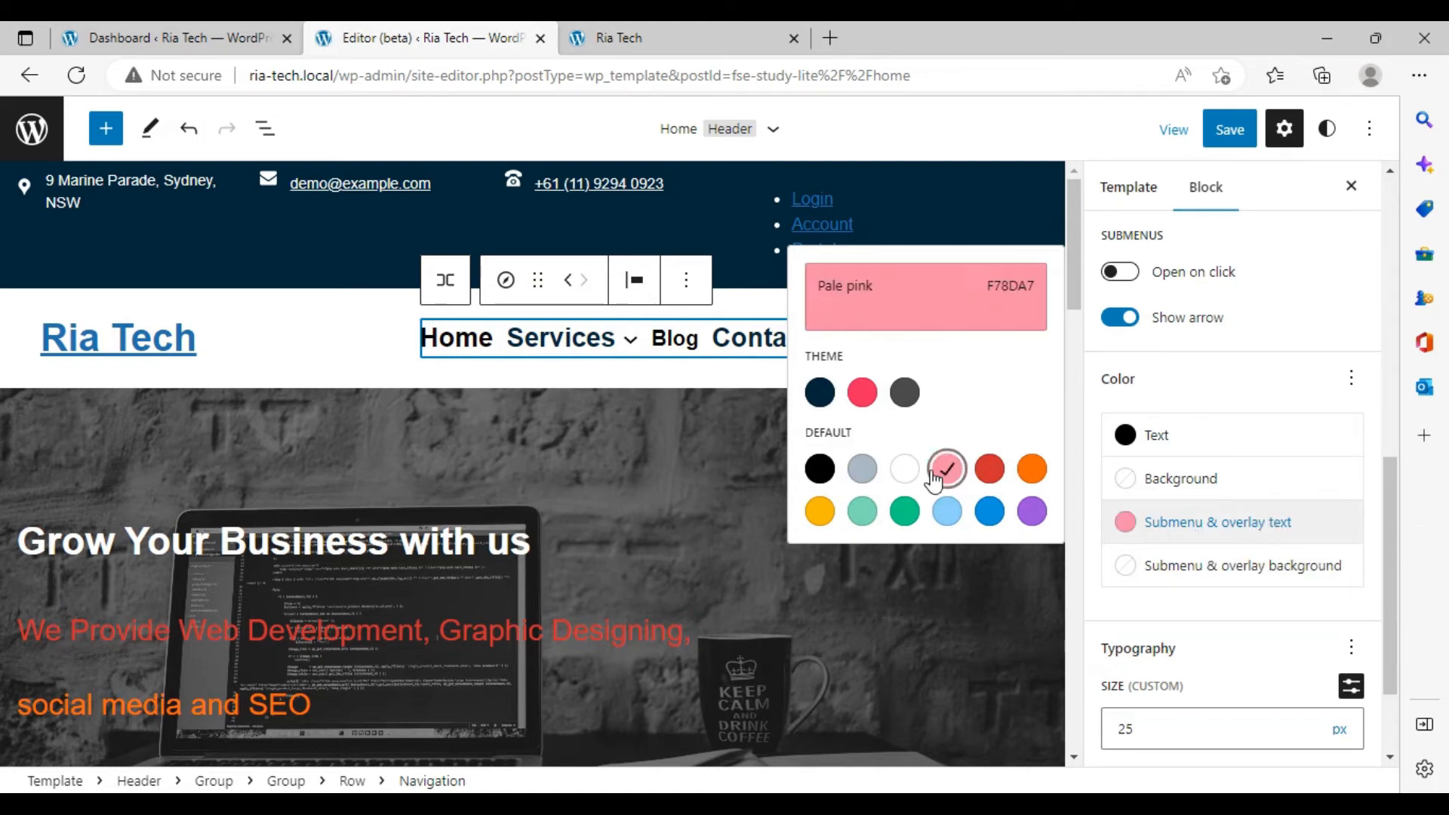
{"action": "left_click", "coordinate": [1225, 110]}
{"action": "left_click", "coordinate": [1227, 132]}
{"action": "left_click", "coordinate": [1228, 133]}
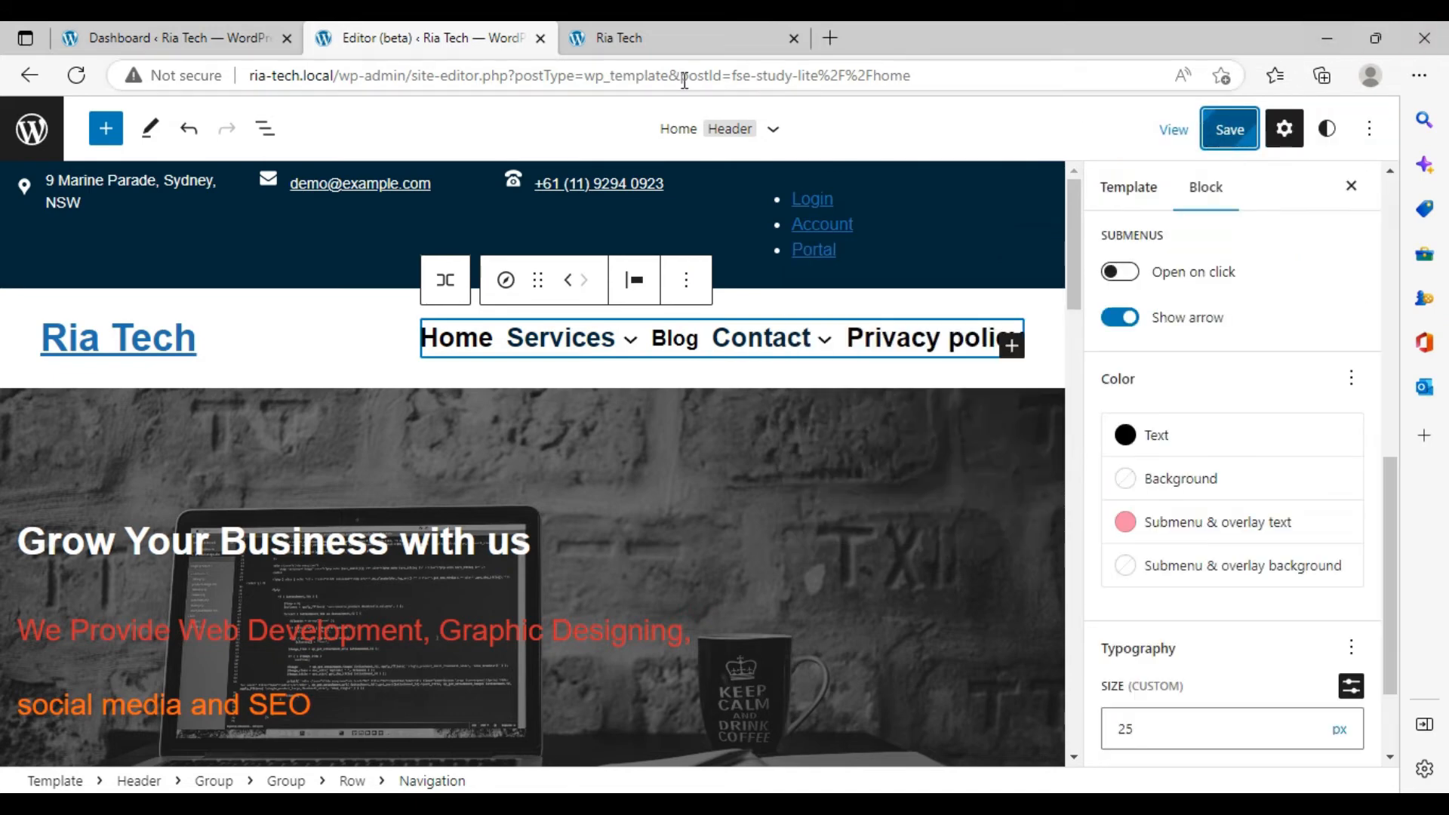
Reload the live site and check the text color in the Services and Contact submenus.
{"action": "left_click", "coordinate": [718, 32]}
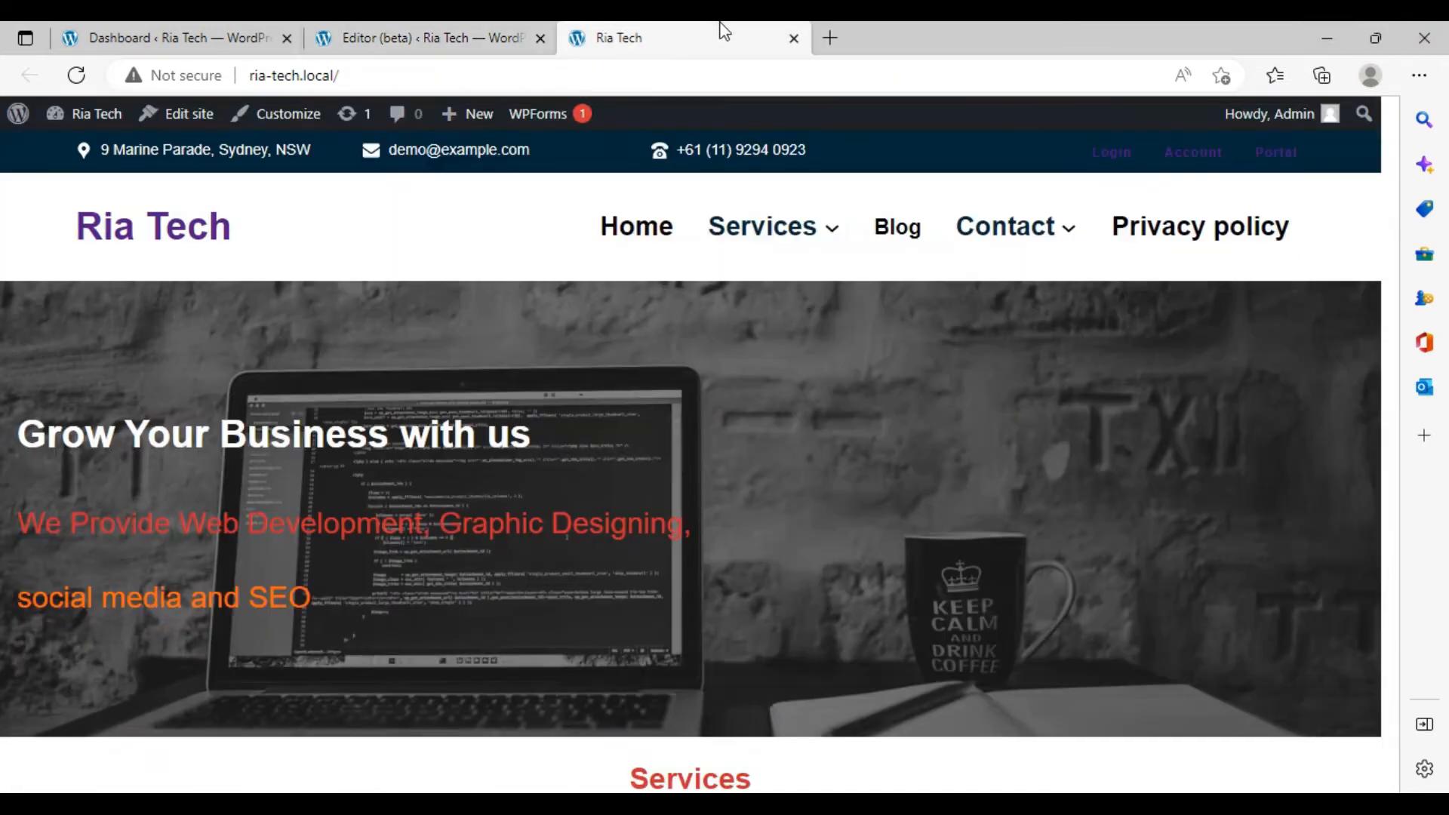
{"action": "left_click", "coordinate": [77, 74]}
{"action": "mouse_move", "coordinate": [767, 214]}
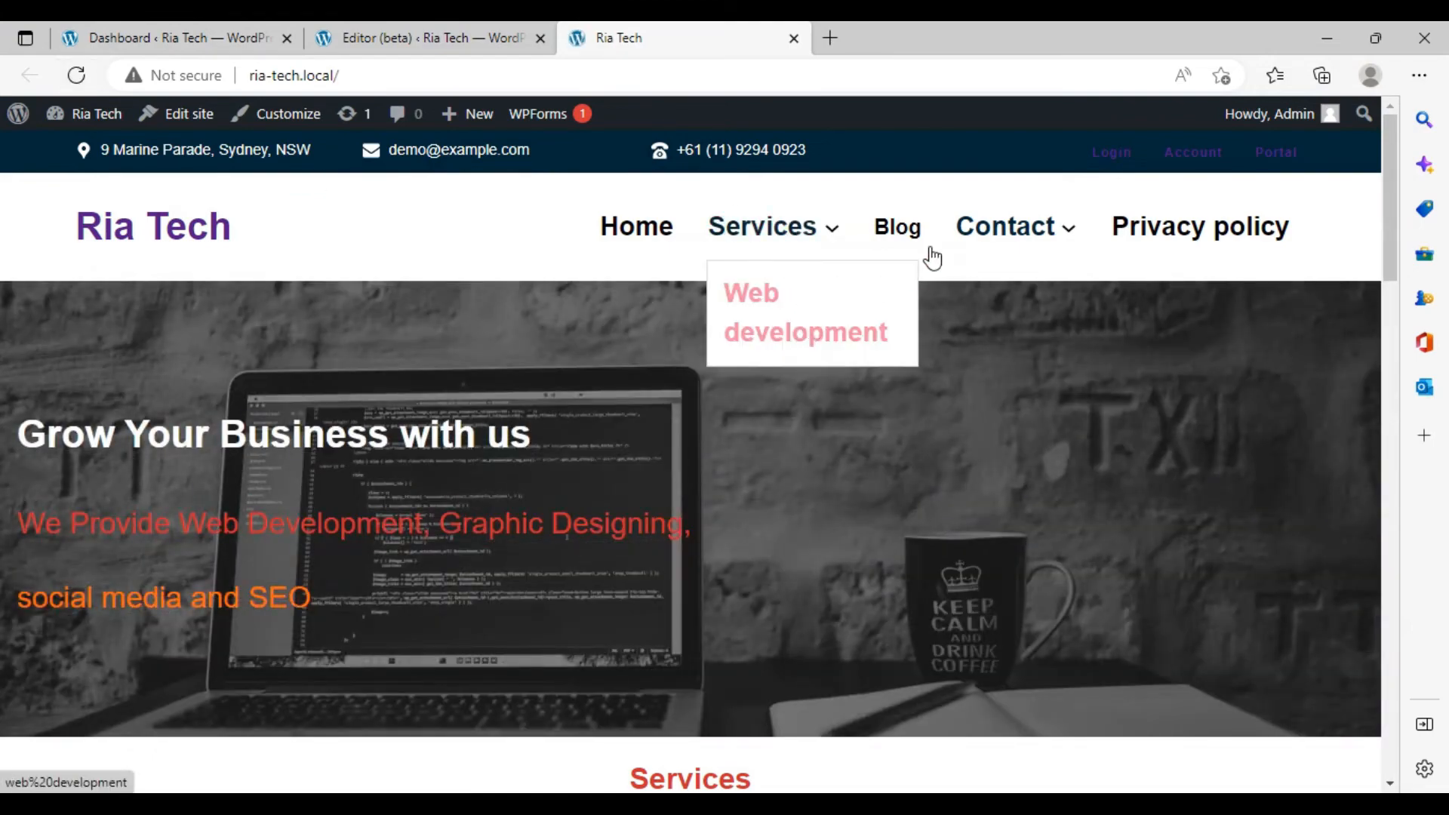
{"action": "mouse_move", "coordinate": [1032, 301]}
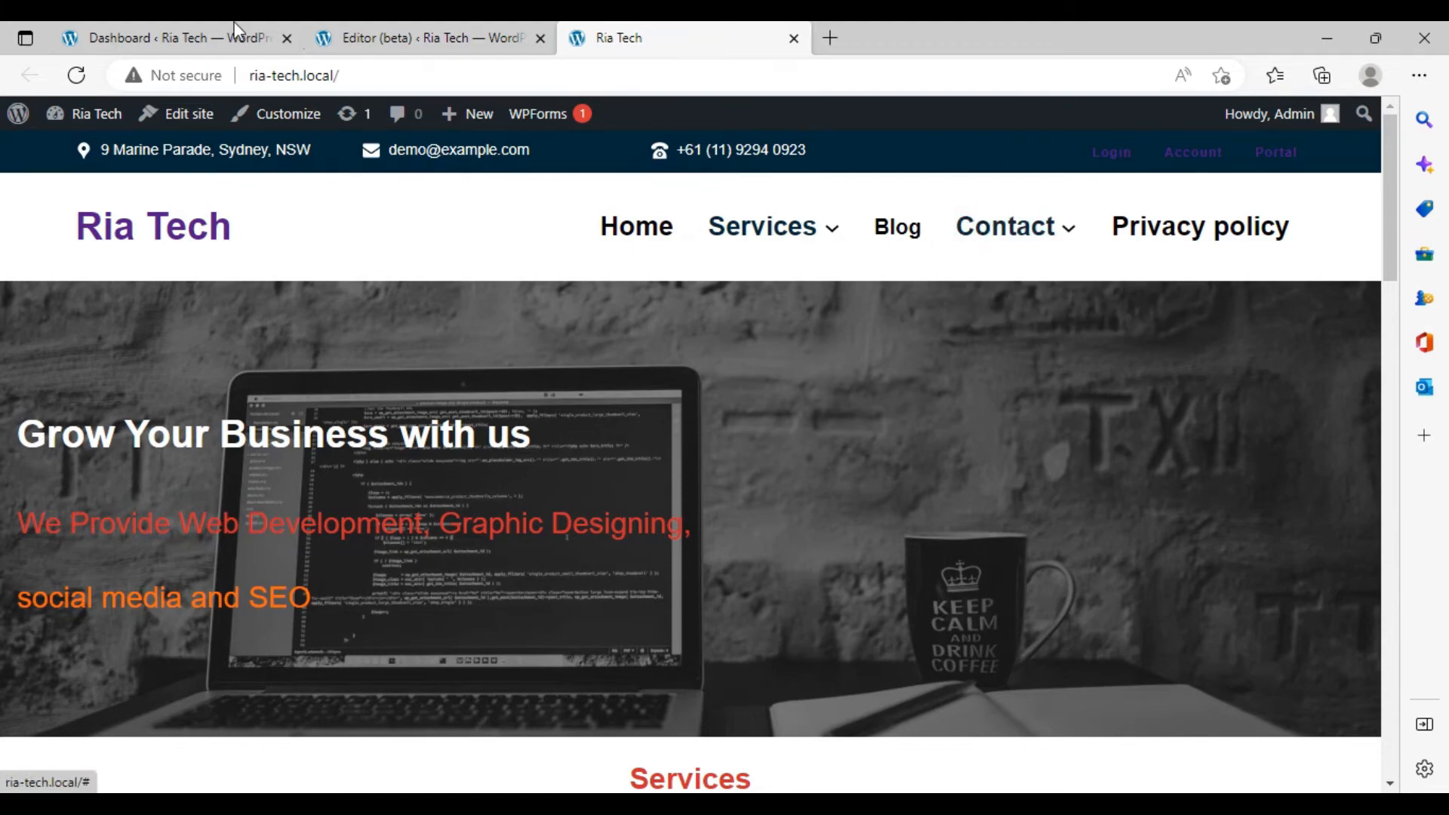
Return to the site editor and review the header navigation block's color settings and available typography options.
{"action": "left_click", "coordinate": [347, 36]}
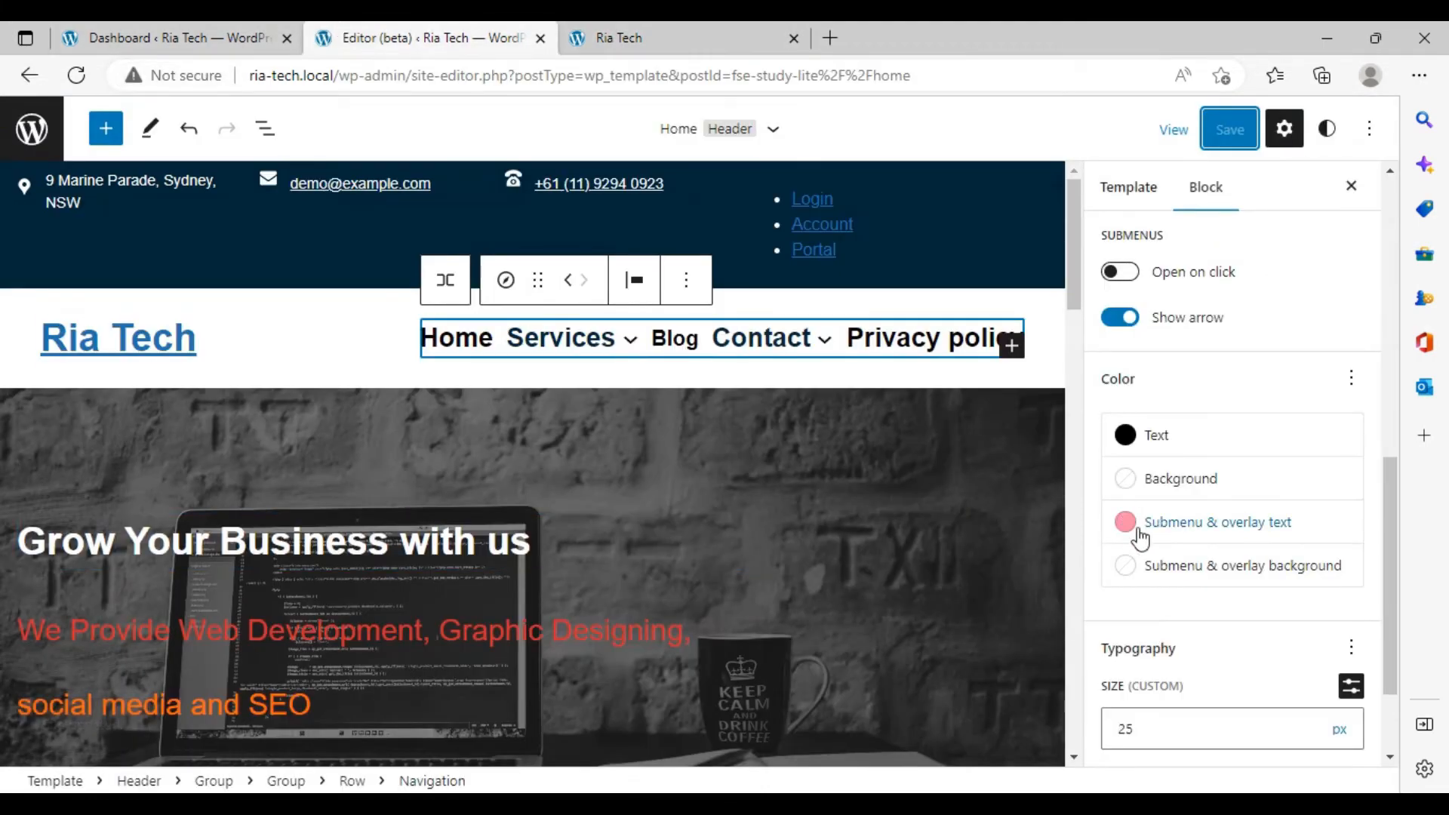
{"action": "scroll", "coordinate": [1162, 528], "scroll_direction": "down", "scroll_amount": 2}
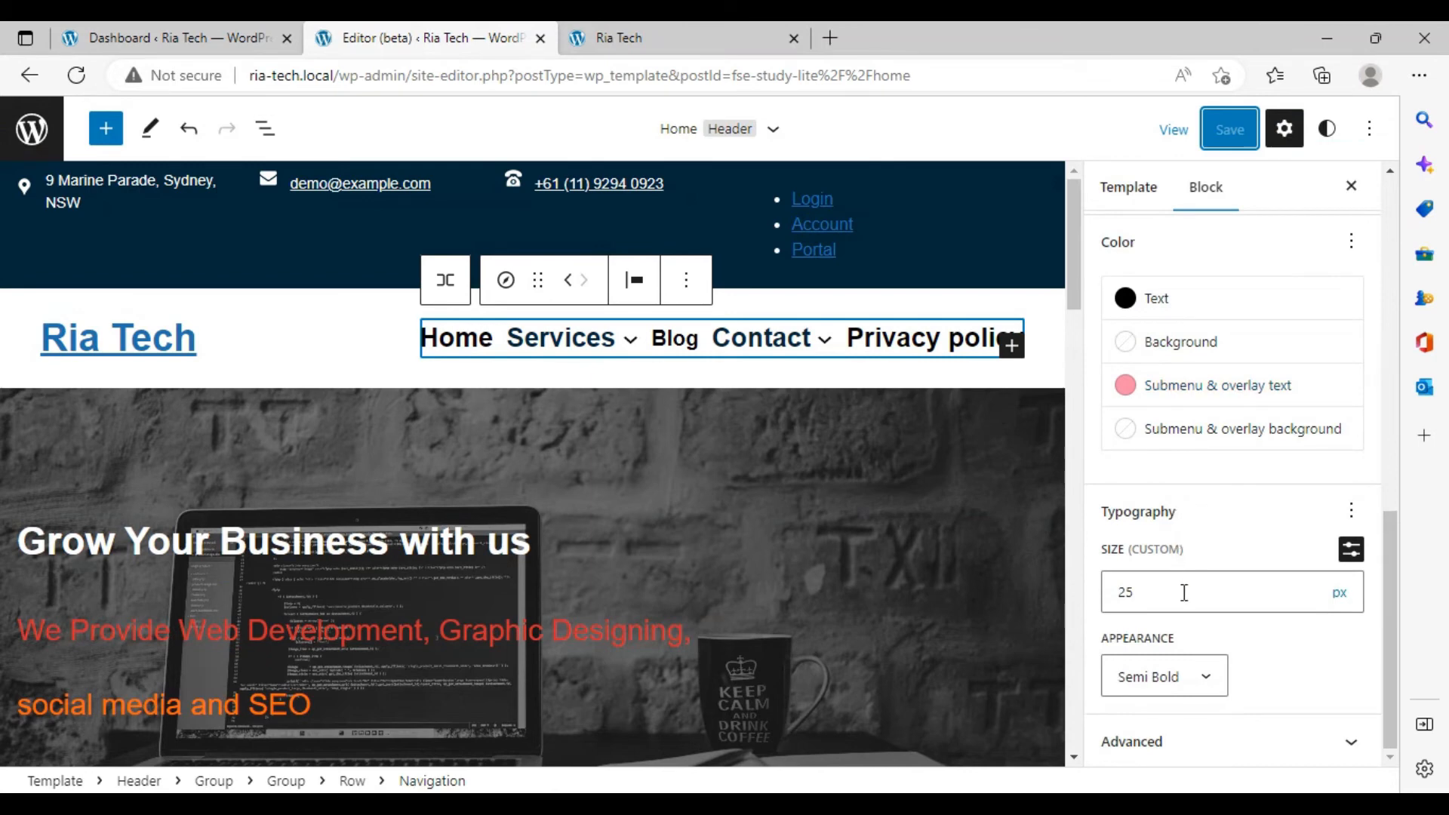
{"action": "scroll", "coordinate": [1212, 562], "scroll_direction": "up", "scroll_amount": 4}
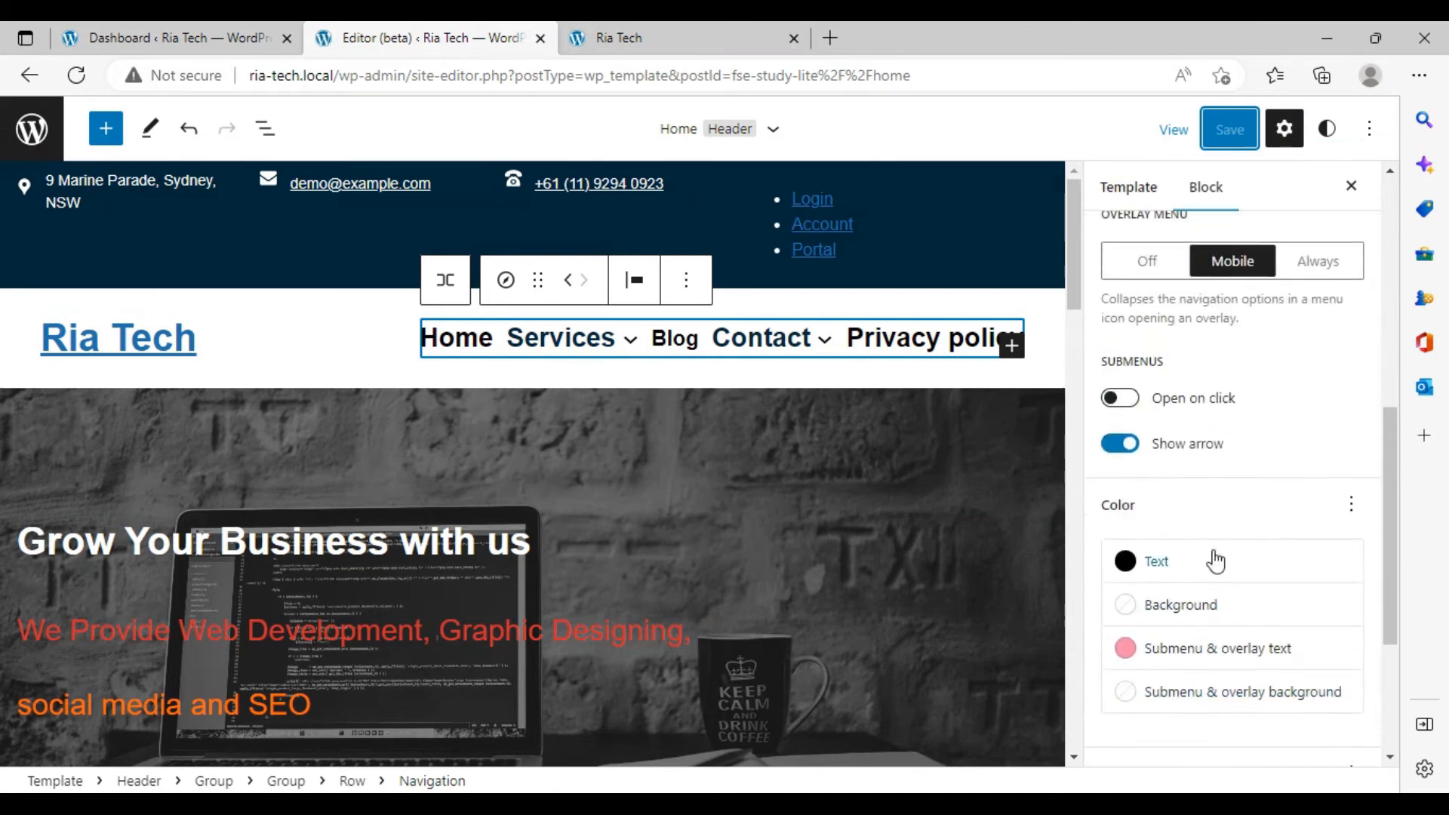
{"action": "scroll", "coordinate": [1213, 562], "scroll_direction": "down", "scroll_amount": 4}
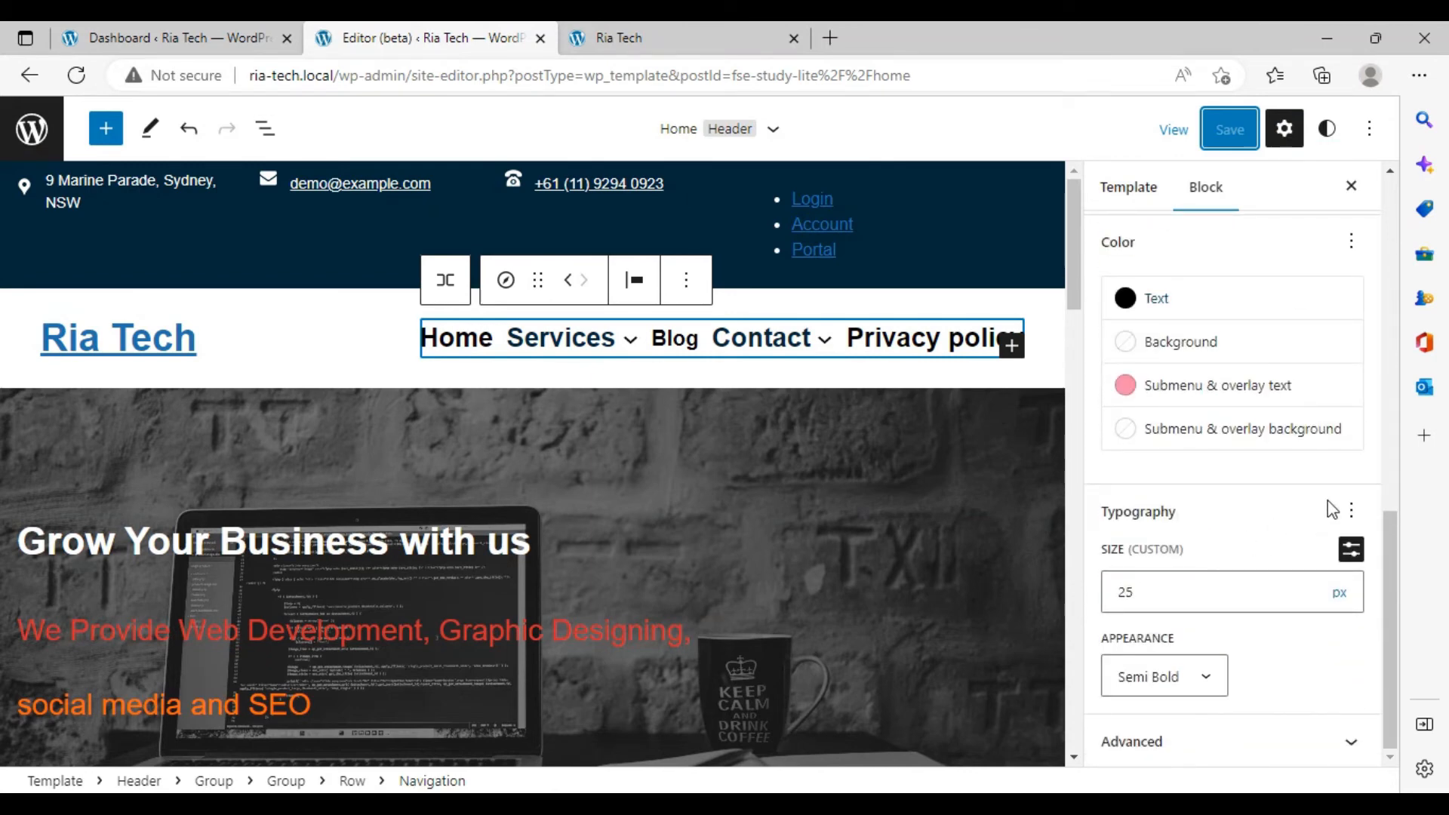
{"action": "left_click", "coordinate": [1351, 511]}
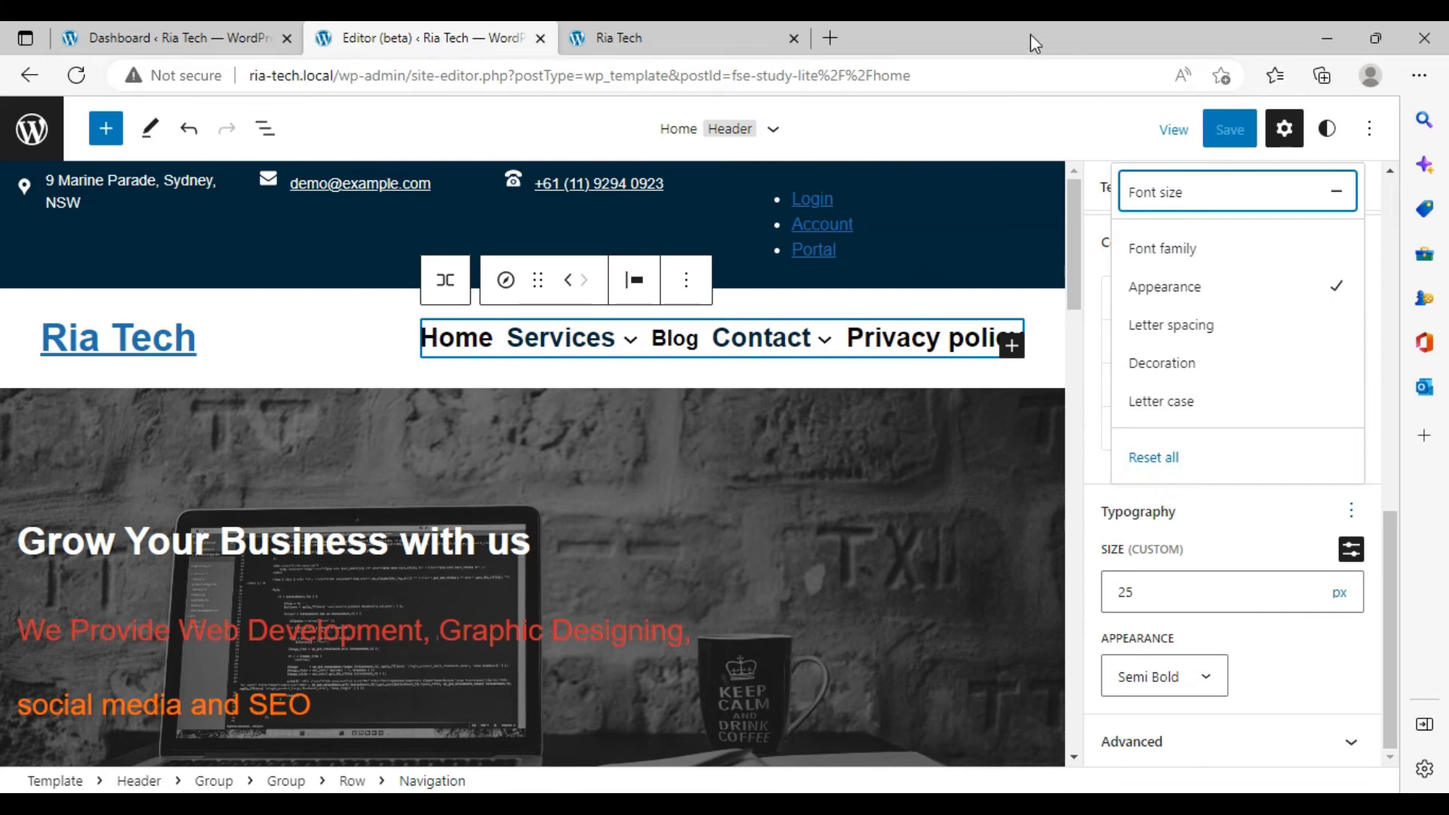
{"action": "left_click", "coordinate": [1102, 120]}
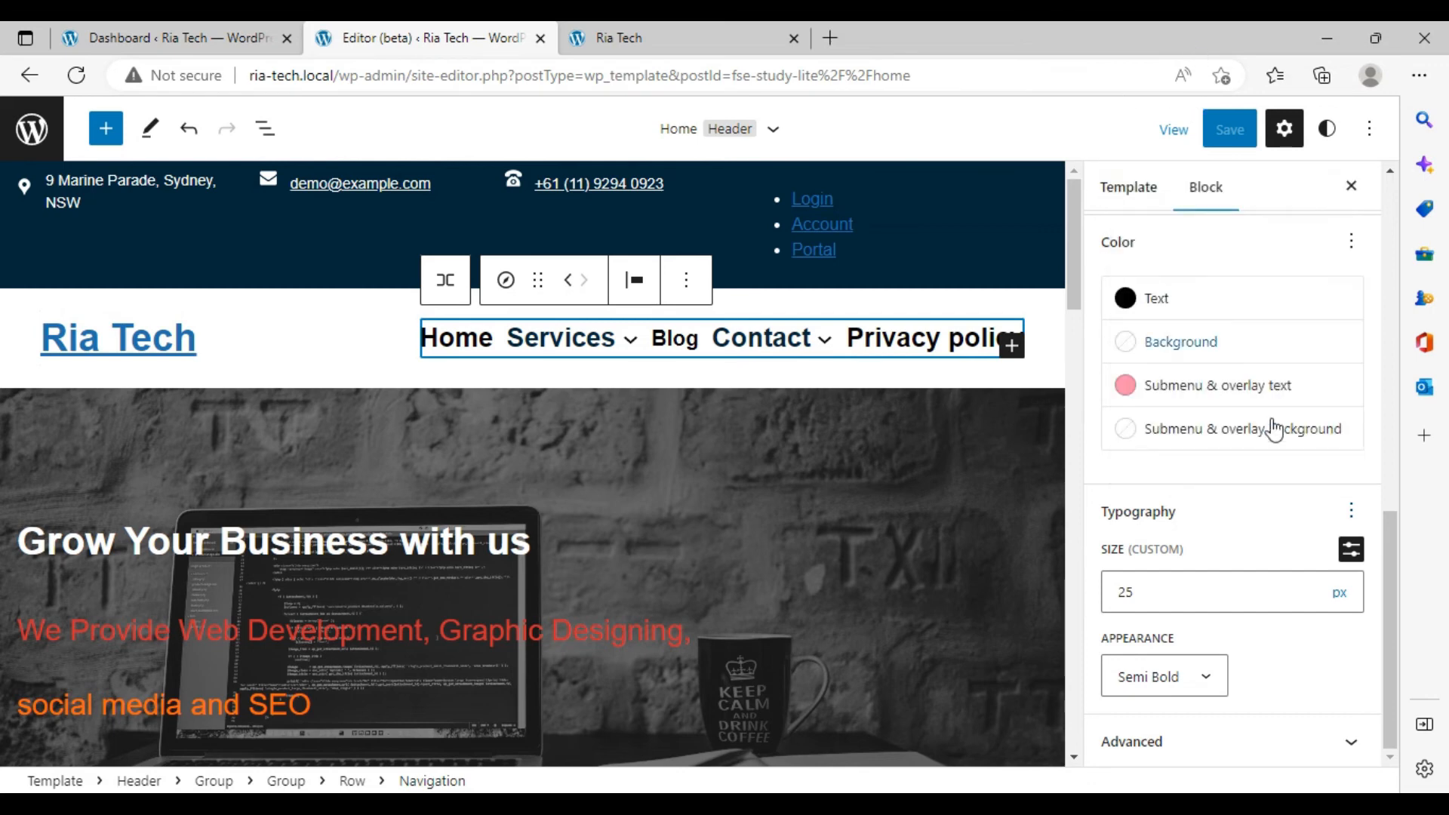
{"action": "scroll", "coordinate": [1285, 517], "scroll_direction": "up", "scroll_amount": 10}
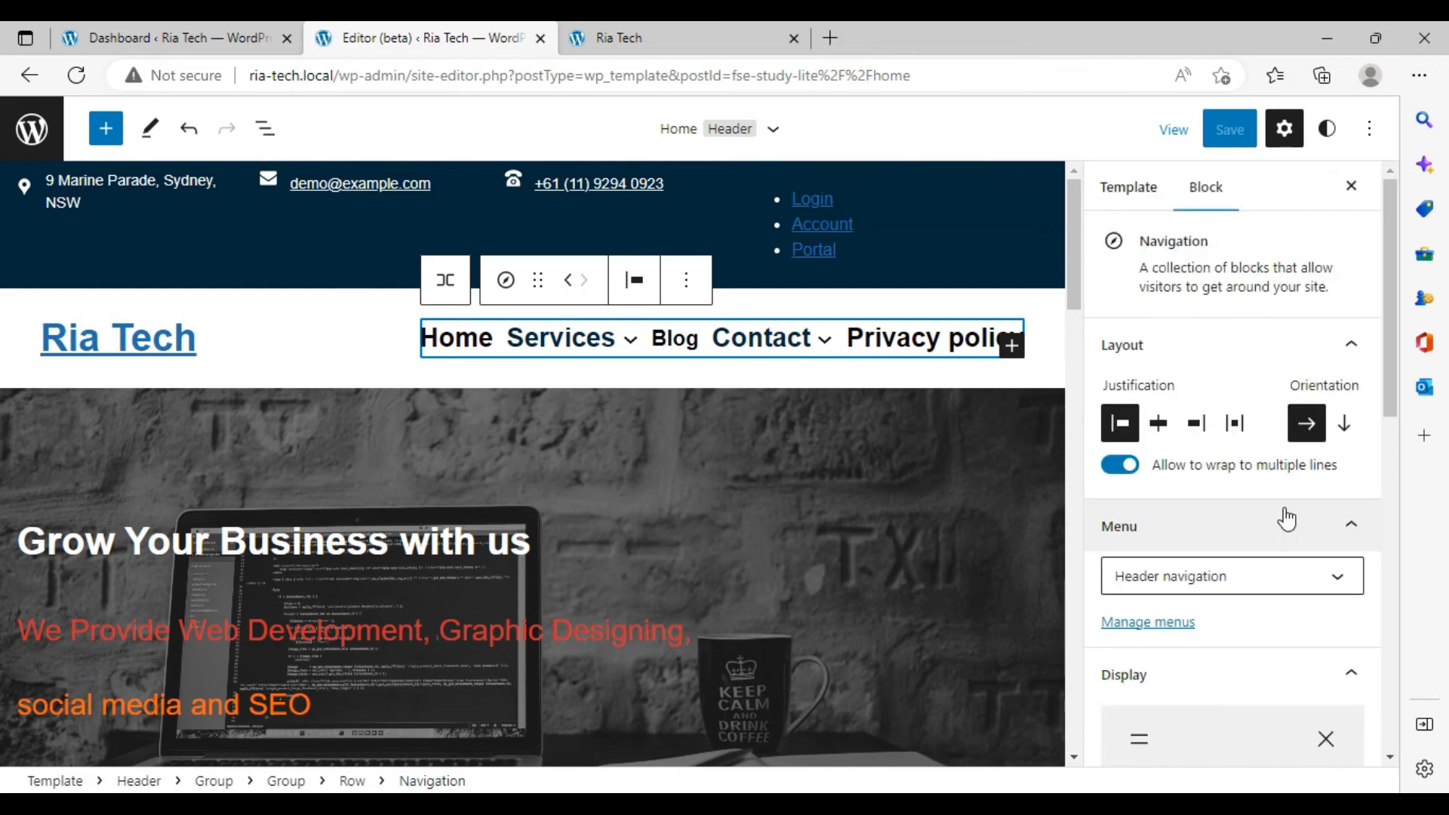